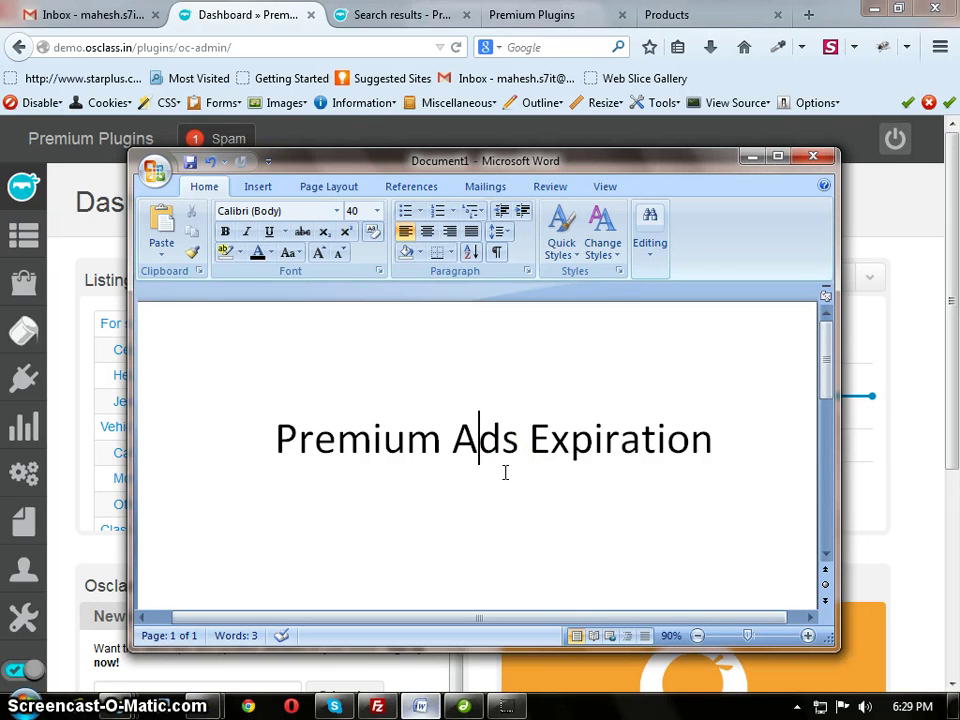
Step: Minimize the Word document and open the plugin management page in the Osclass admin panel
left_click(735, 450)
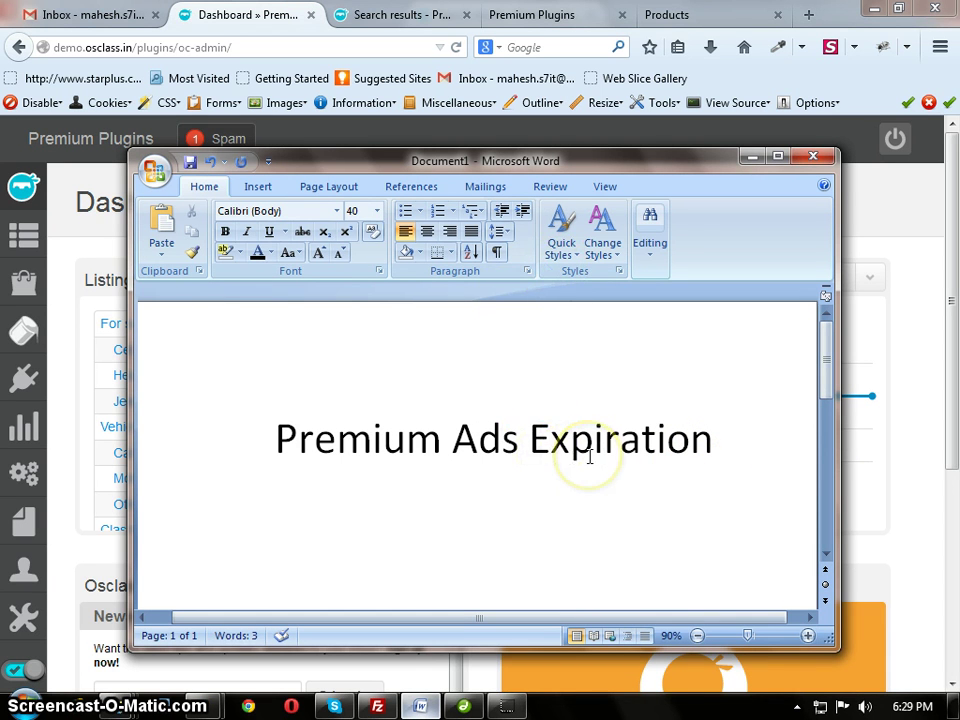
left_click(752, 162)
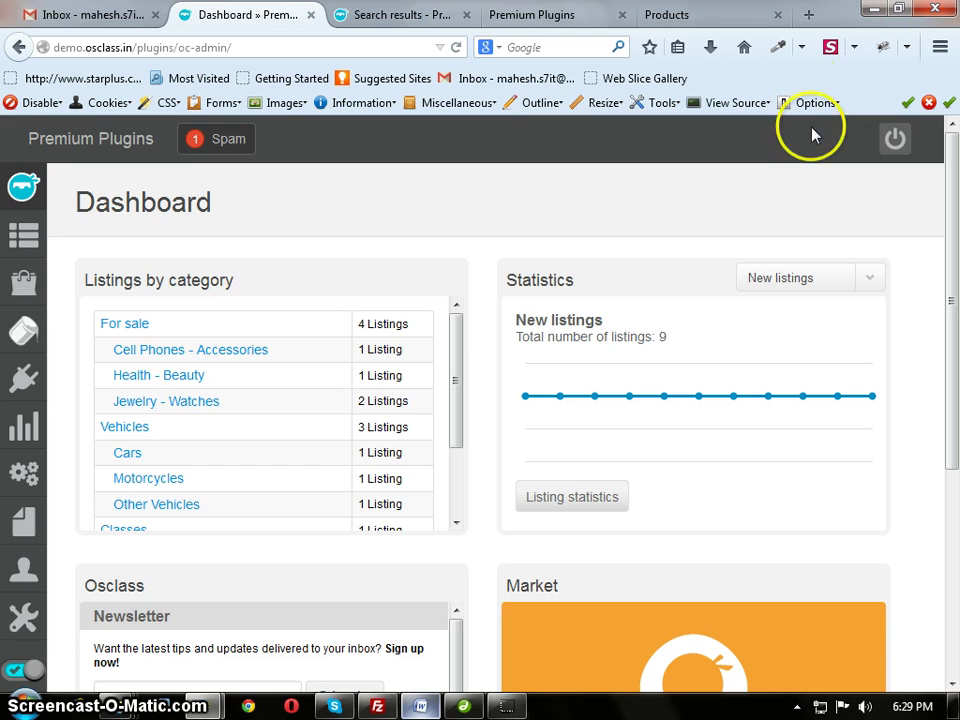
mouse_move(140, 180)
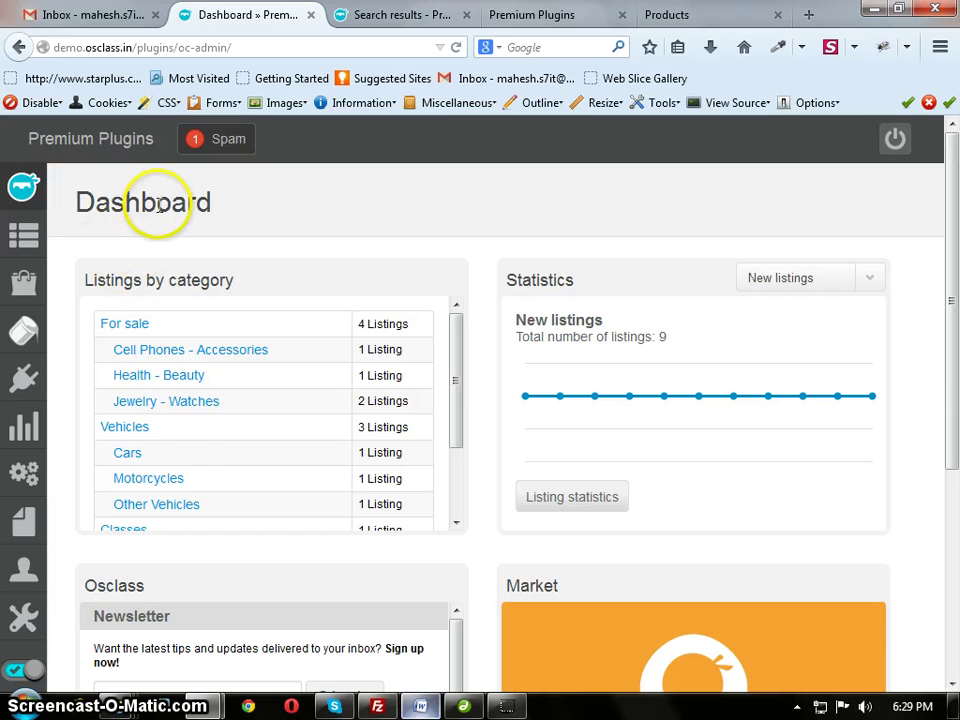
left_click(22, 378)
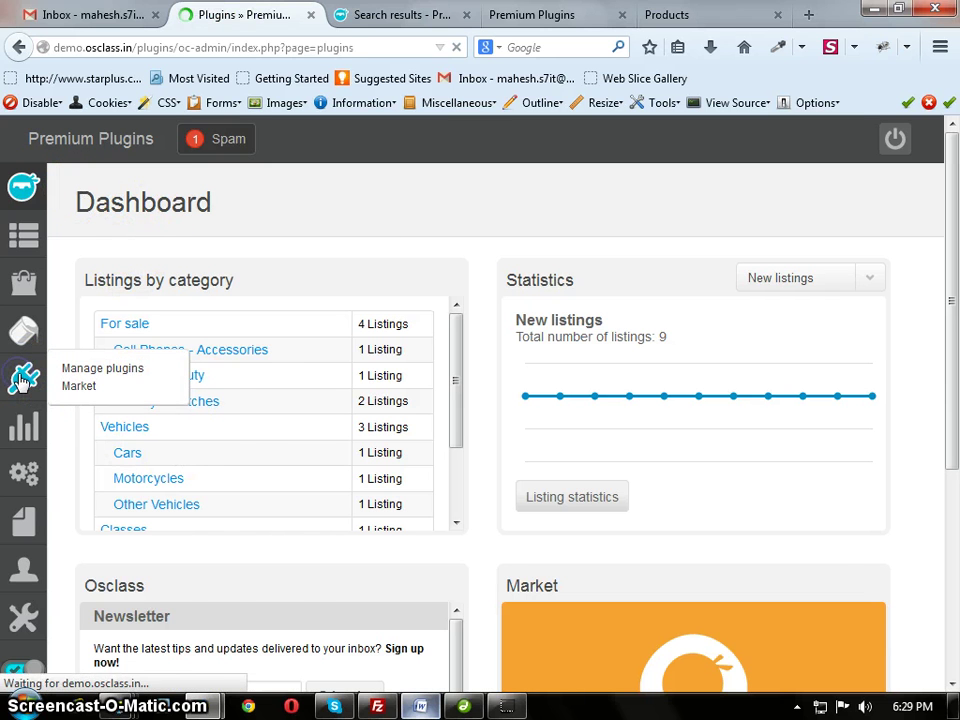
Step: Install the Premium Ads Expiration plugin, version 2.0, from the available plugins and dismiss the notice
scroll(355, 415, "down", 1)
scroll(355, 415, "down", 3)
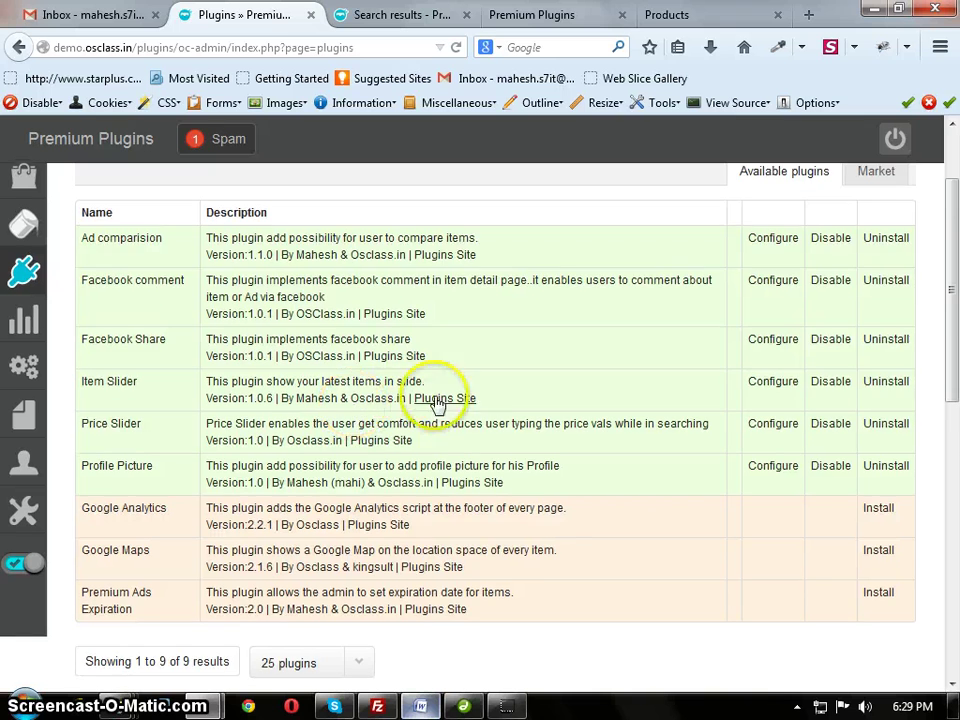
left_click_drag(150, 505, 87, 486)
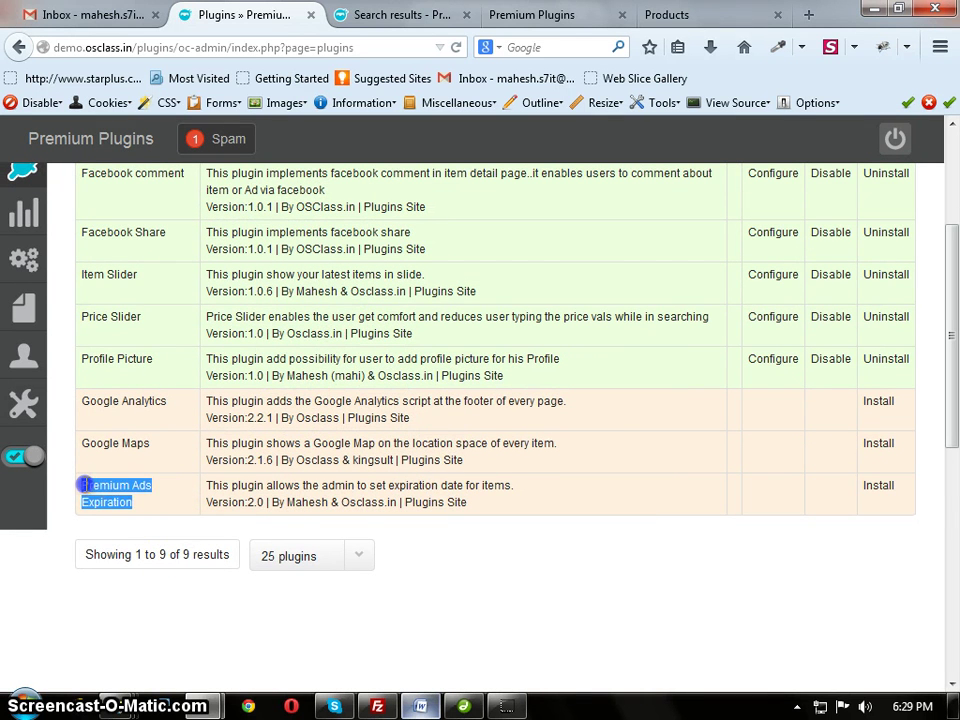
double_click(100, 486)
left_click_drag(204, 501, 240, 499)
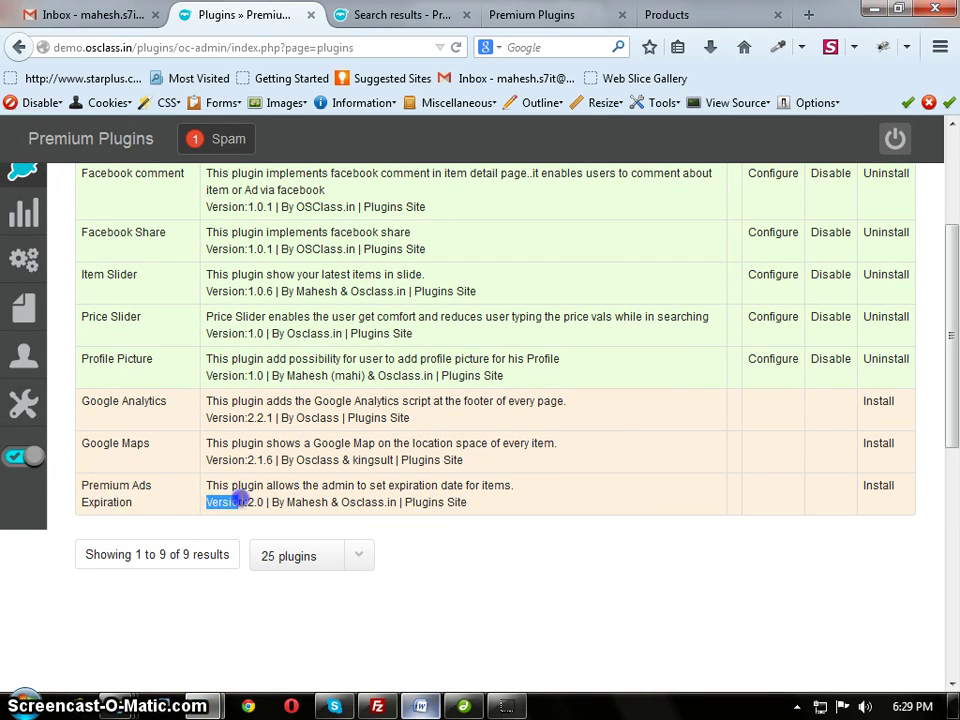
left_click(561, 497)
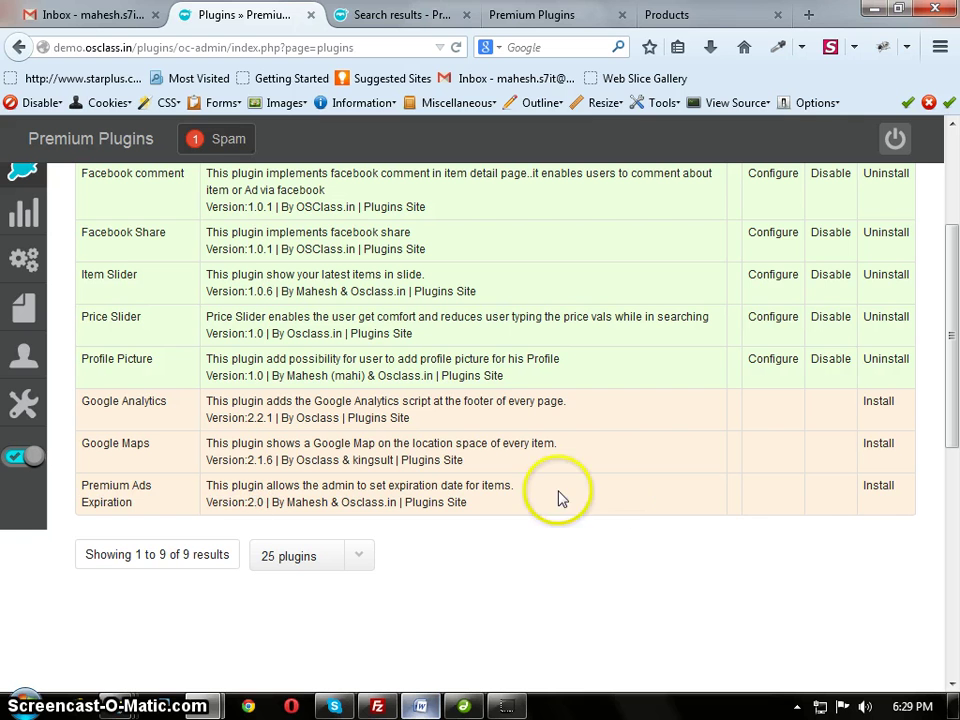
left_click(876, 490)
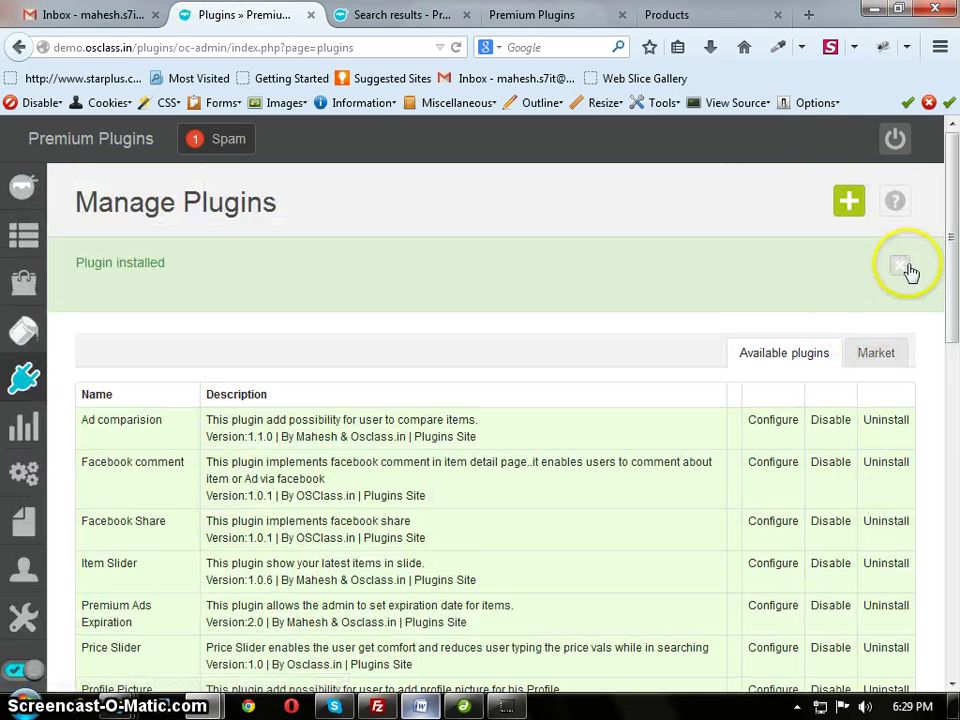
left_click(906, 263)
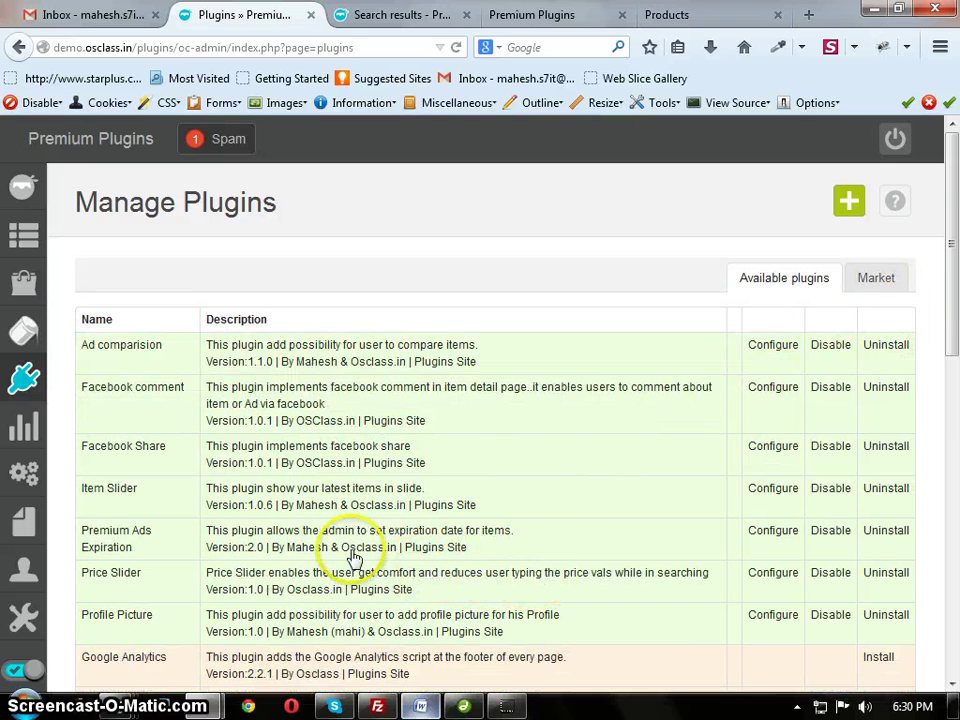
Step: Open the Premium Ads Expiration plugin's configuration page and read its purpose, default expiration date and usage instructions
left_click(775, 532)
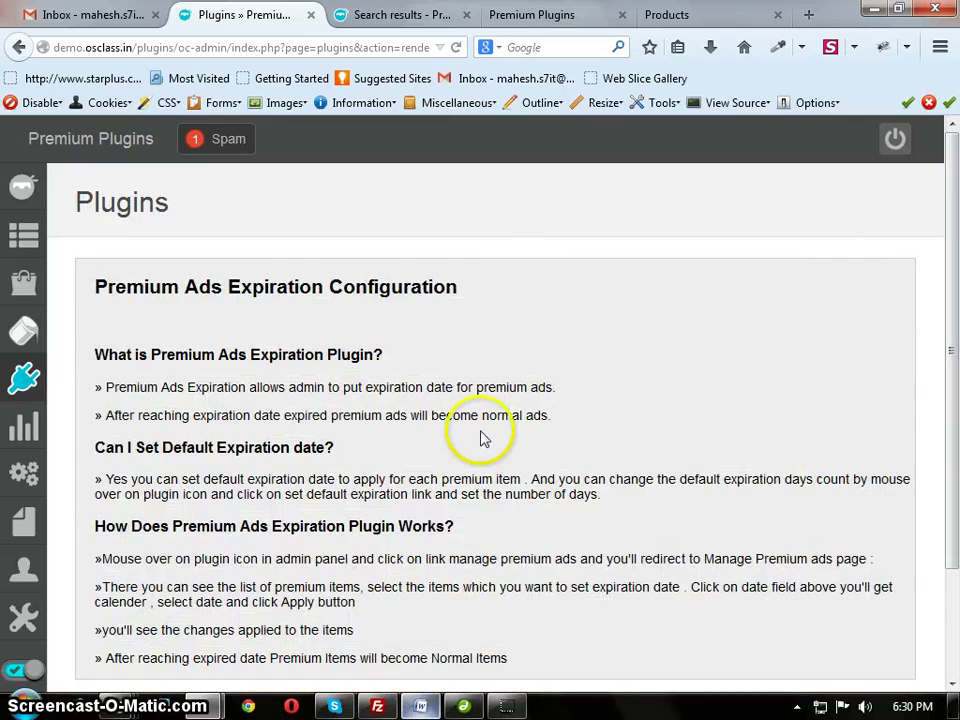
scroll(530, 530, "down", 3)
scroll(300, 396, "up", 2)
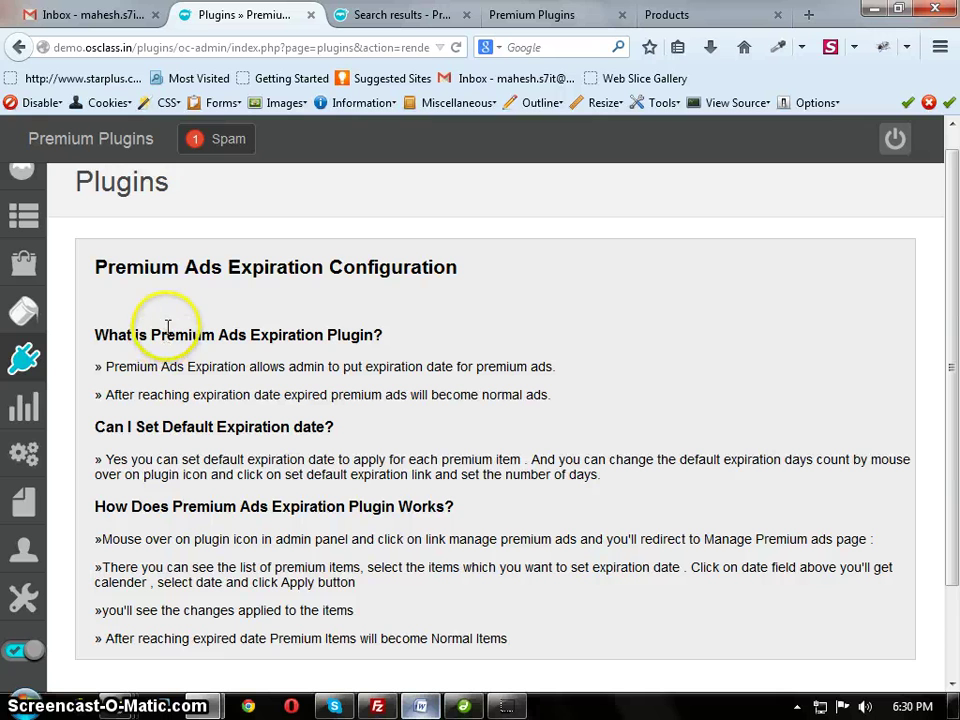
left_click(89, 337)
left_click_drag(89, 337, 540, 395)
left_click(540, 395)
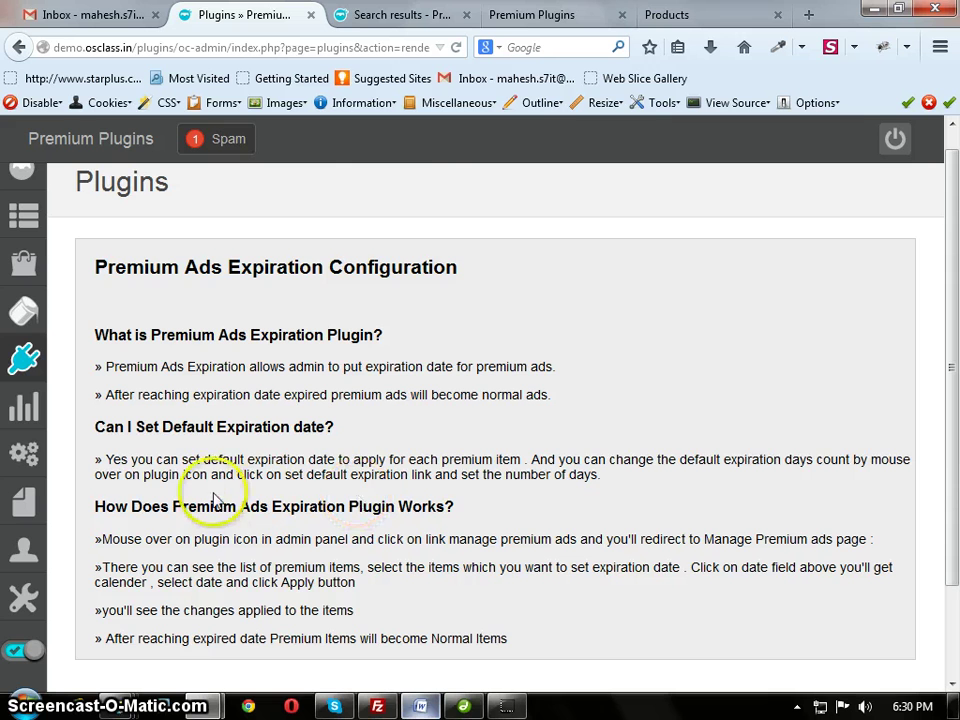
scroll(411, 463, "down", 2)
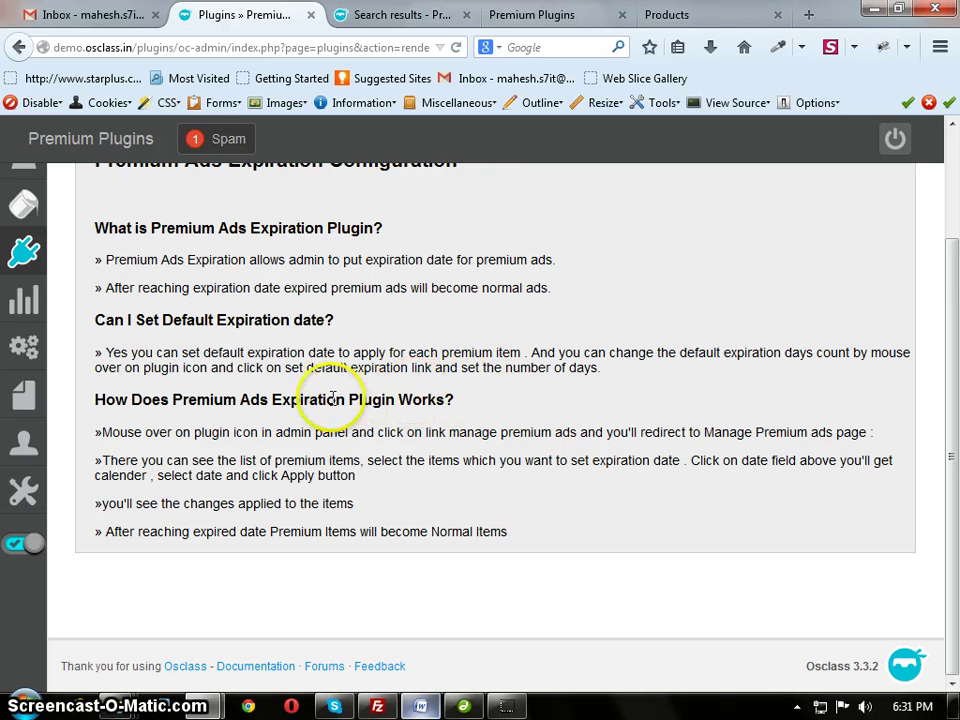
scroll(392, 381, "up", 2)
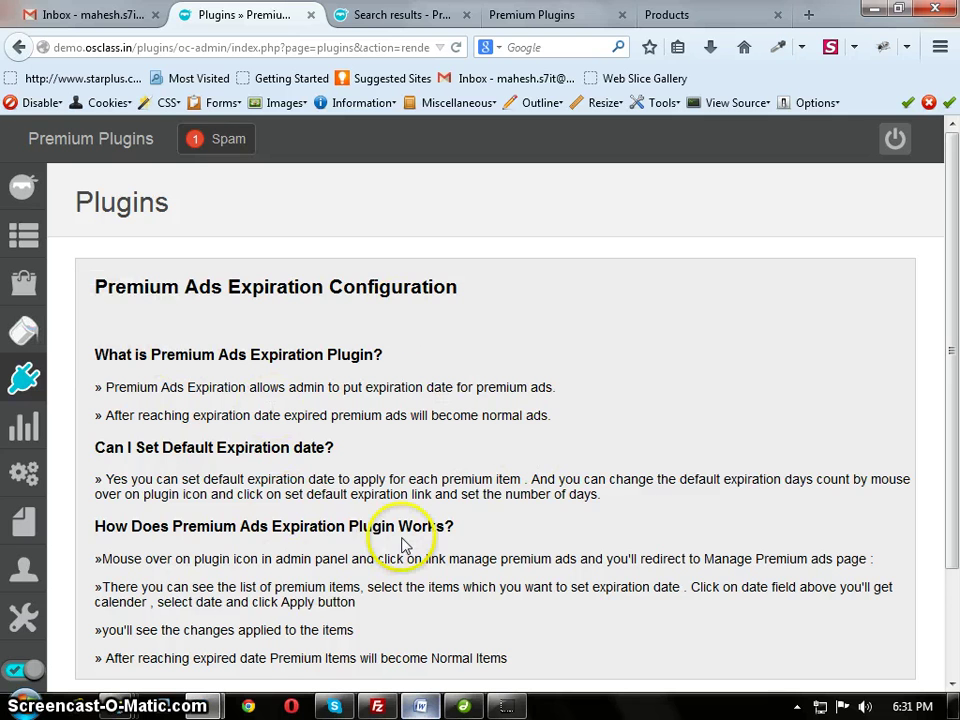
scroll(405, 545, "down", 2)
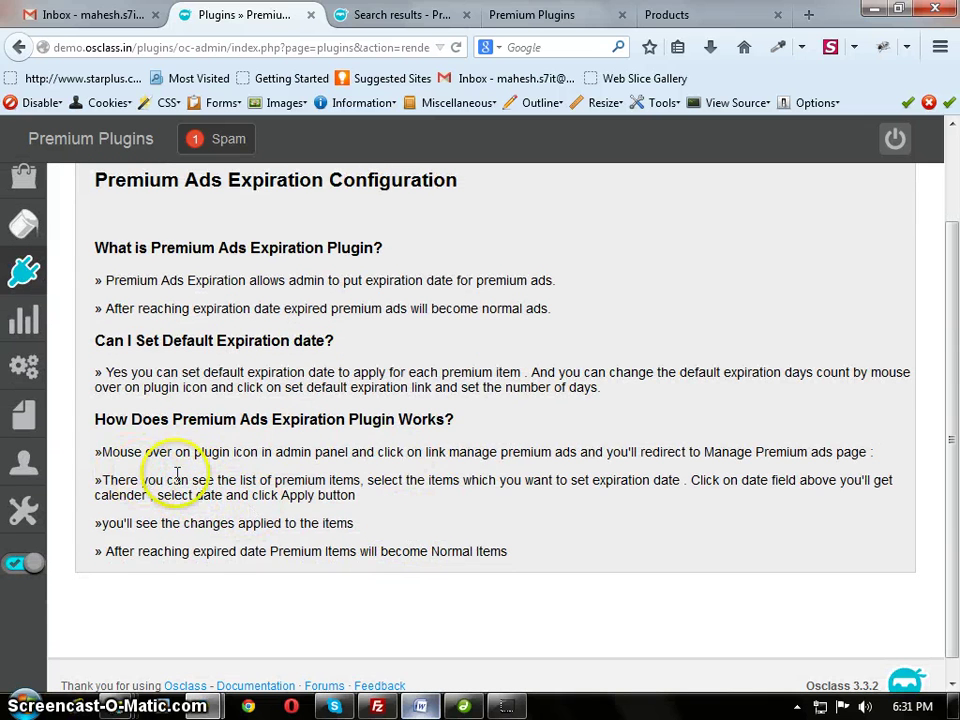
scroll(195, 452, "up", 2)
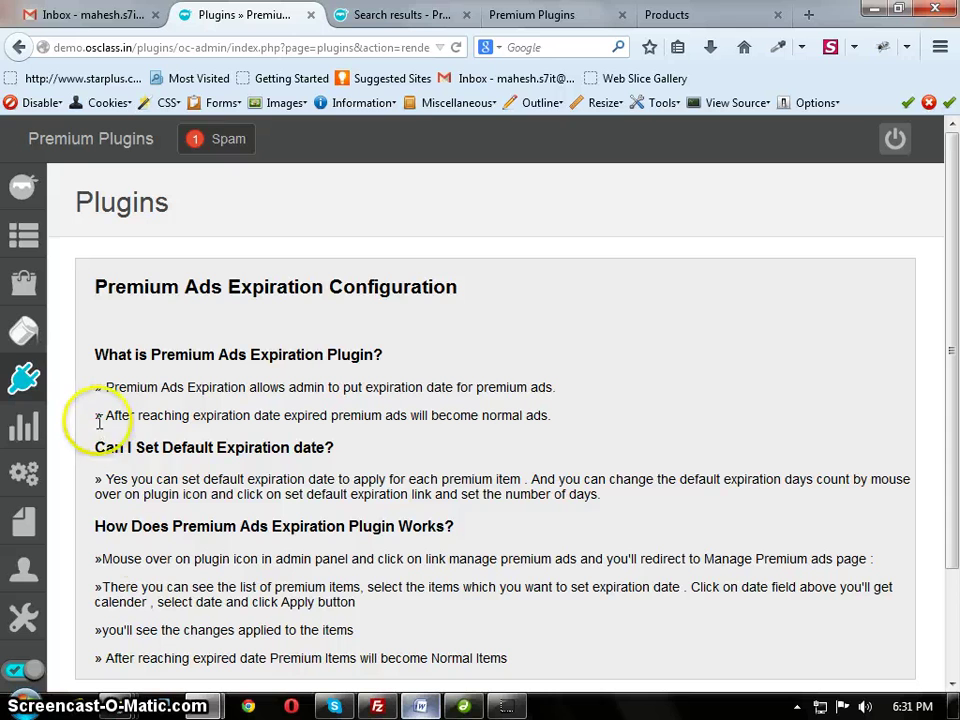
Step: Open the plugin's Manage Premium Ads page and check the premium expiration of the listed ads
mouse_move(22, 377)
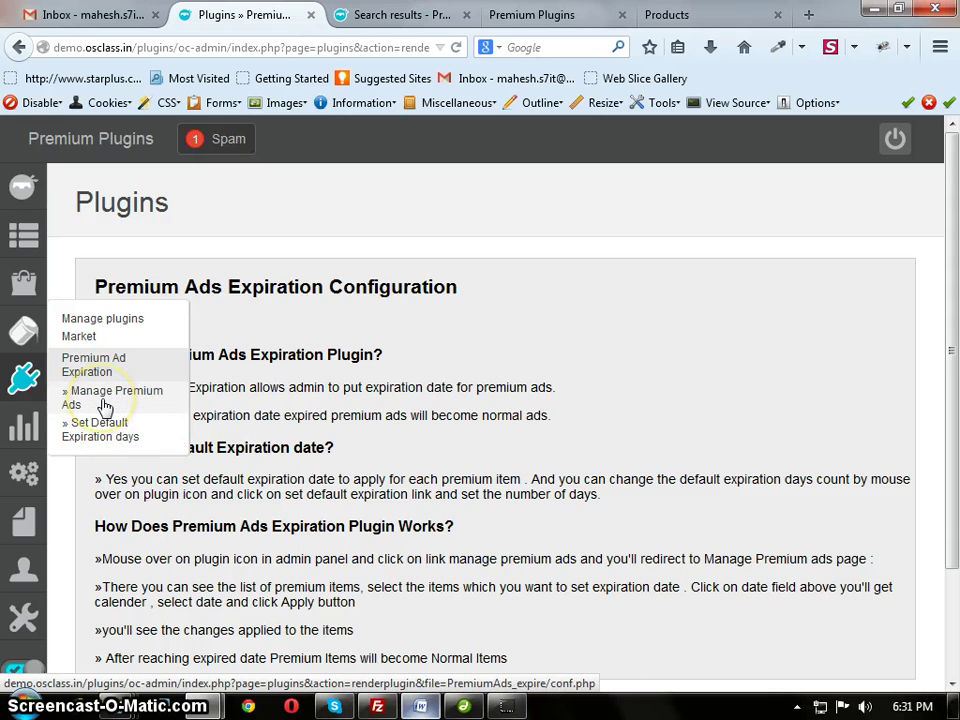
left_click(110, 433)
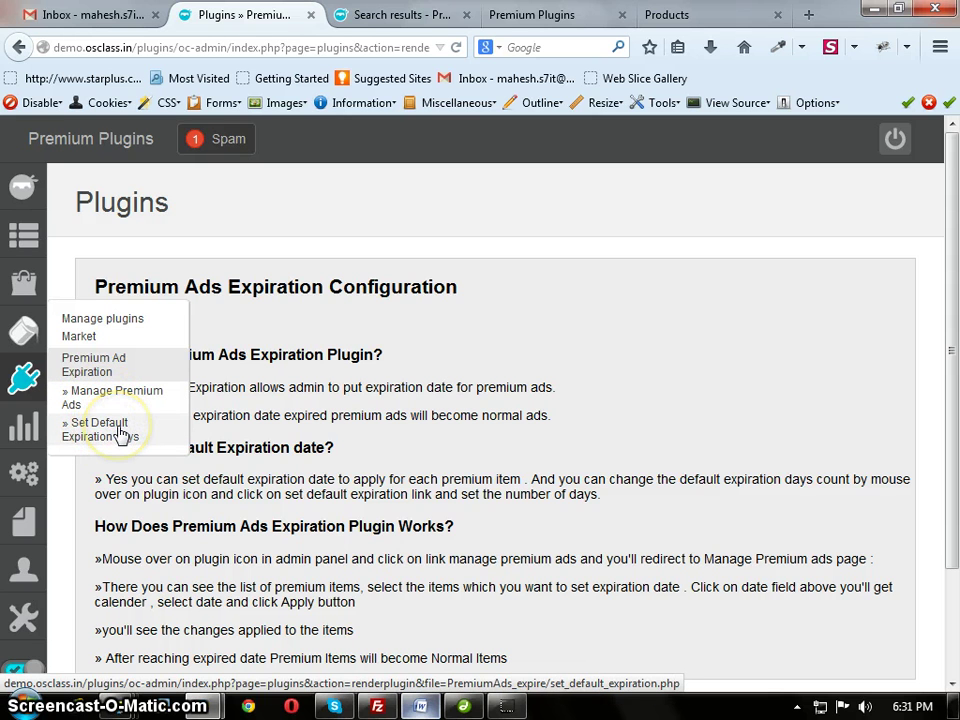
left_click(101, 397)
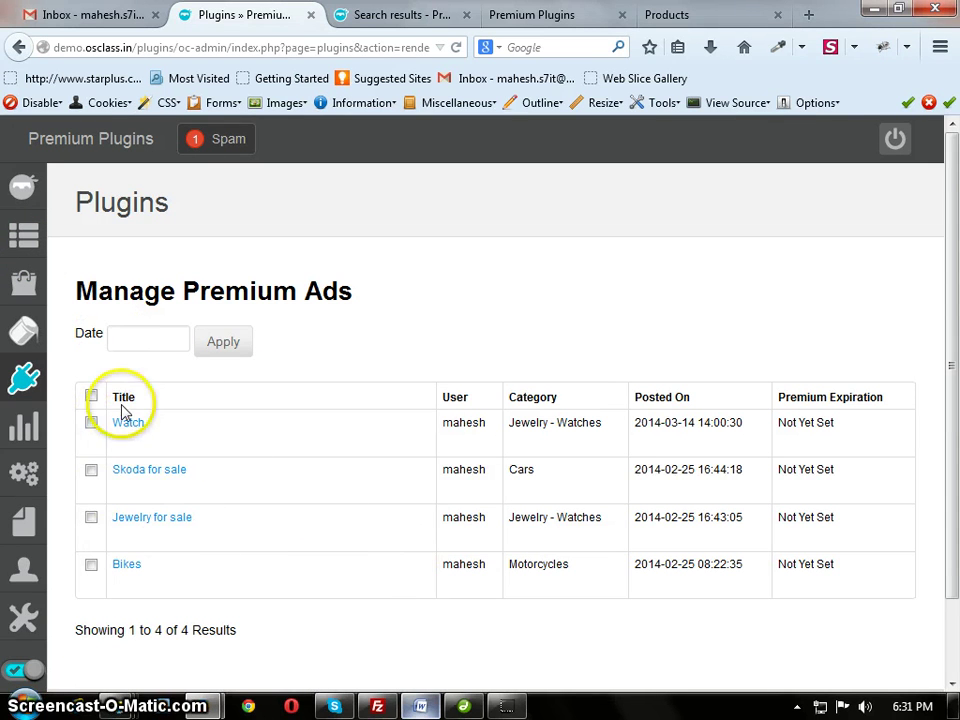
scroll(445, 468, "down", 2)
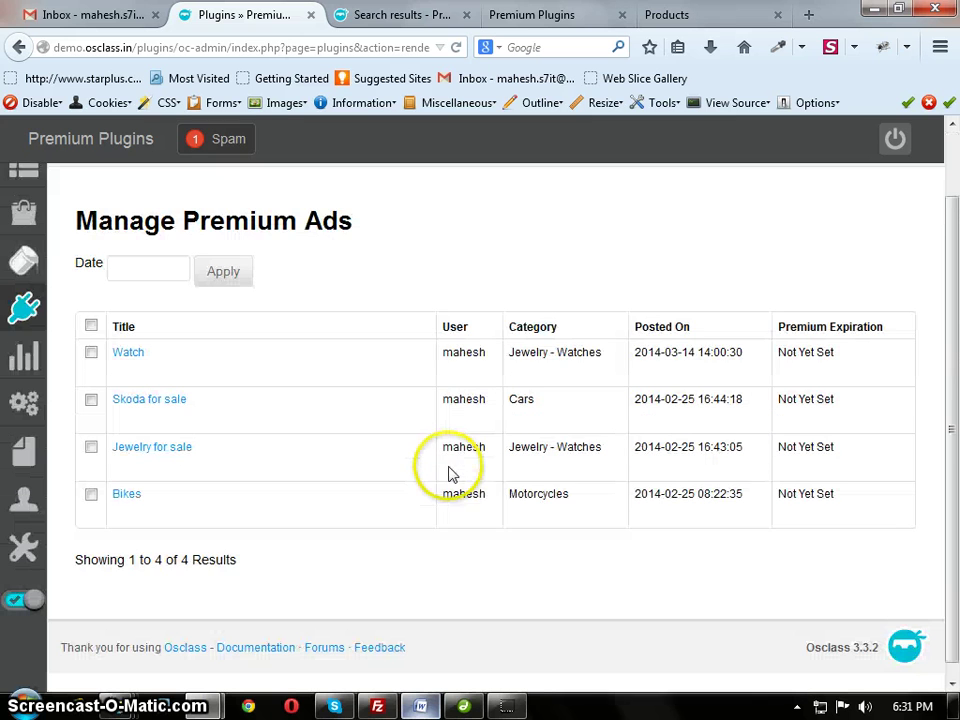
scroll(450, 475, "up", 2)
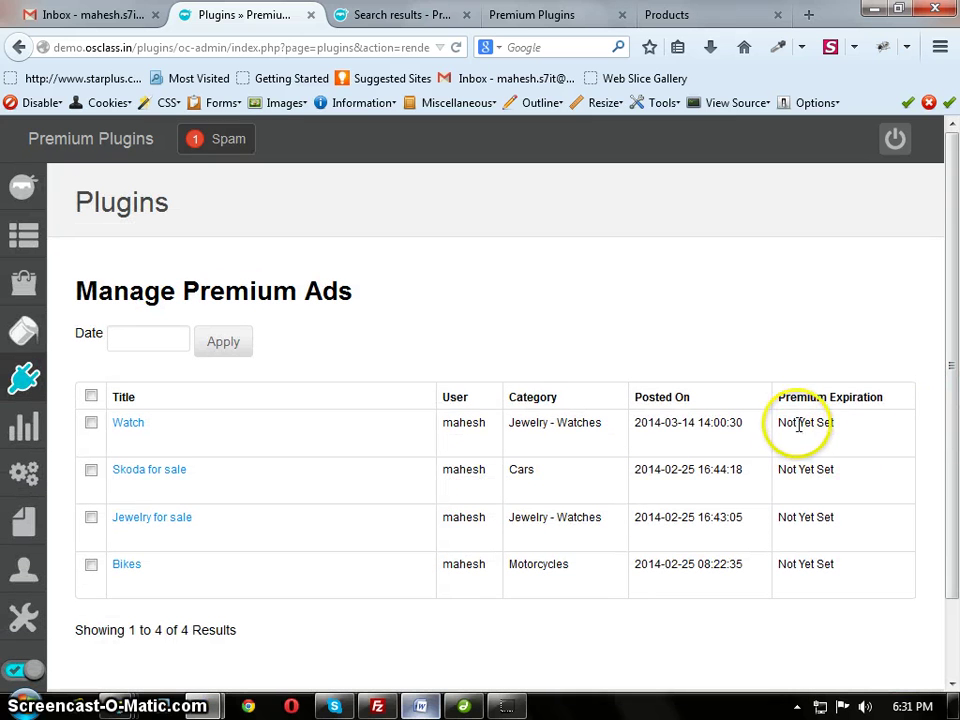
left_click(836, 424)
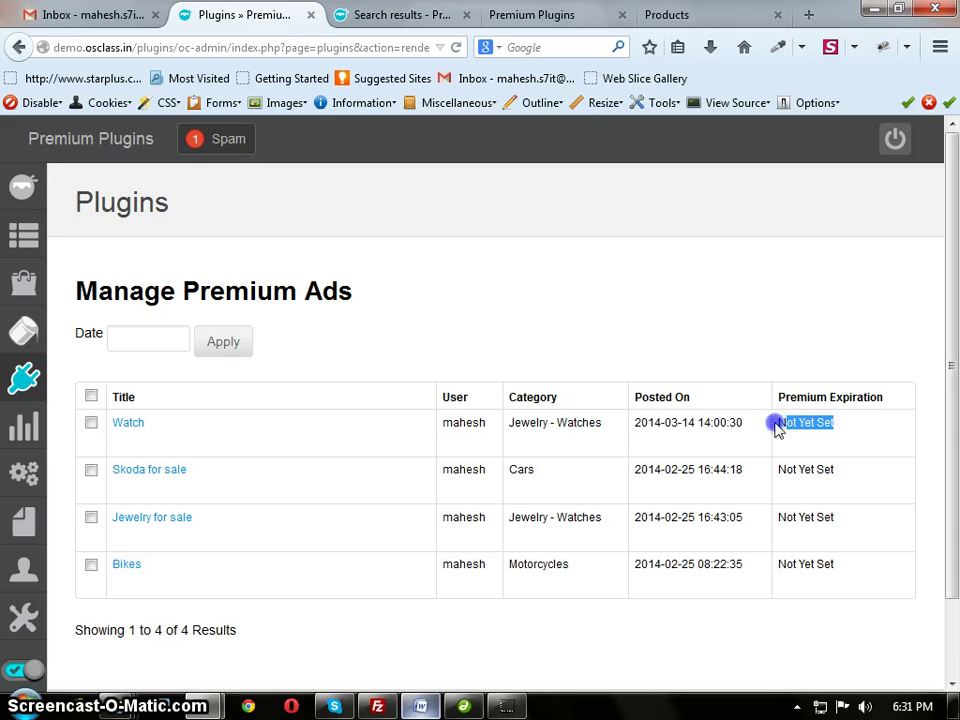
left_click_drag(834, 470, 785, 477)
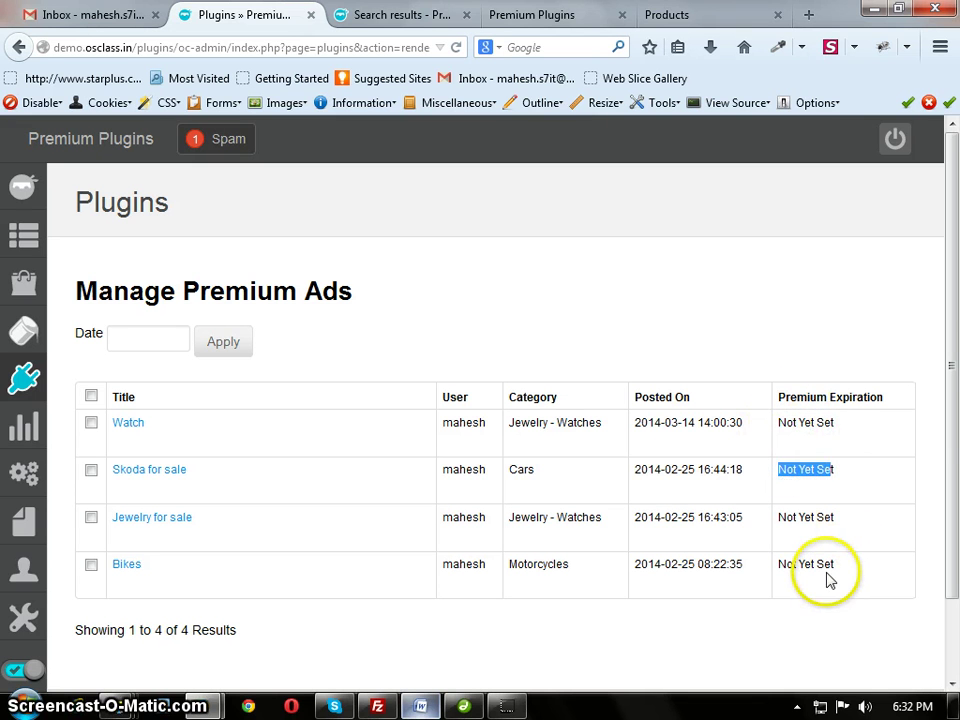
Step: Apply the premium expiration date 2014-08-20 to the Watch and Skoda for sale ads and check their dates in the list
left_click(90, 426)
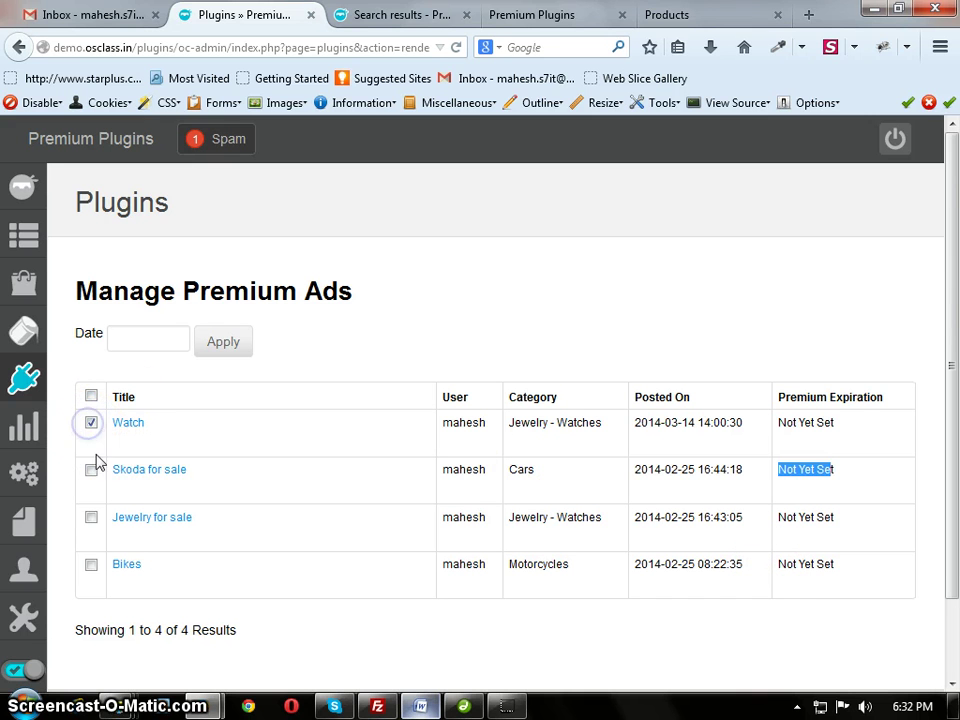
left_click(91, 470)
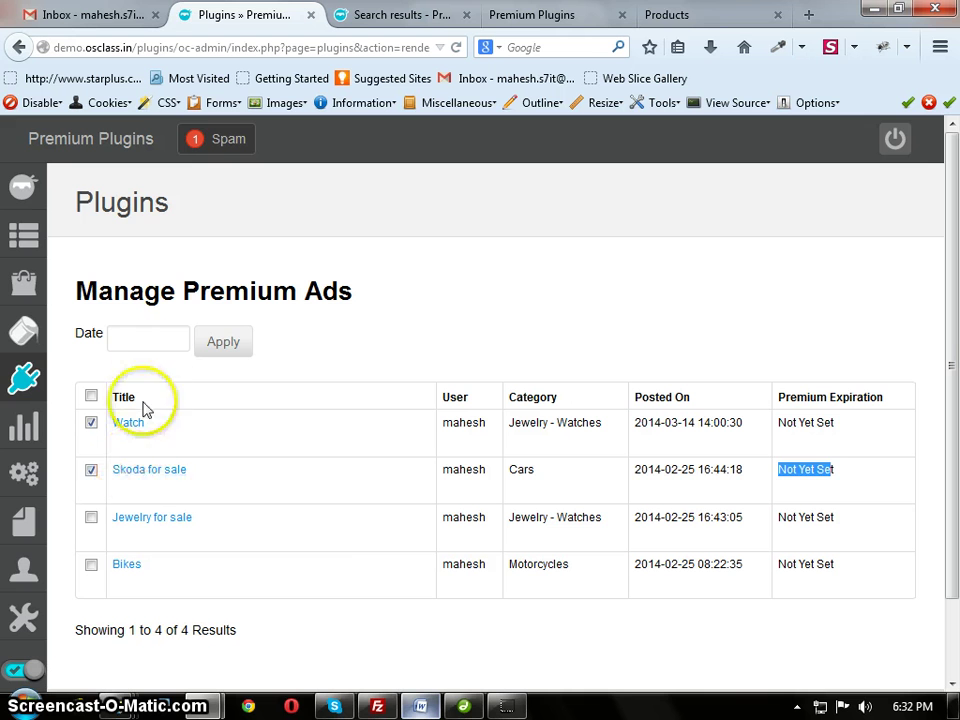
left_click(152, 339)
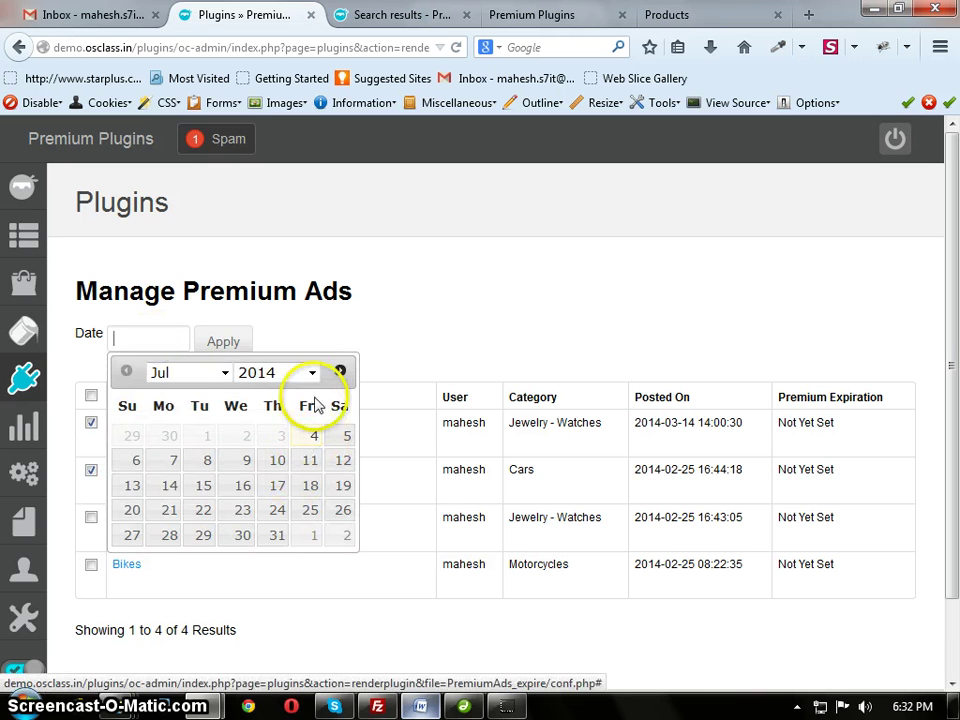
left_click(223, 376)
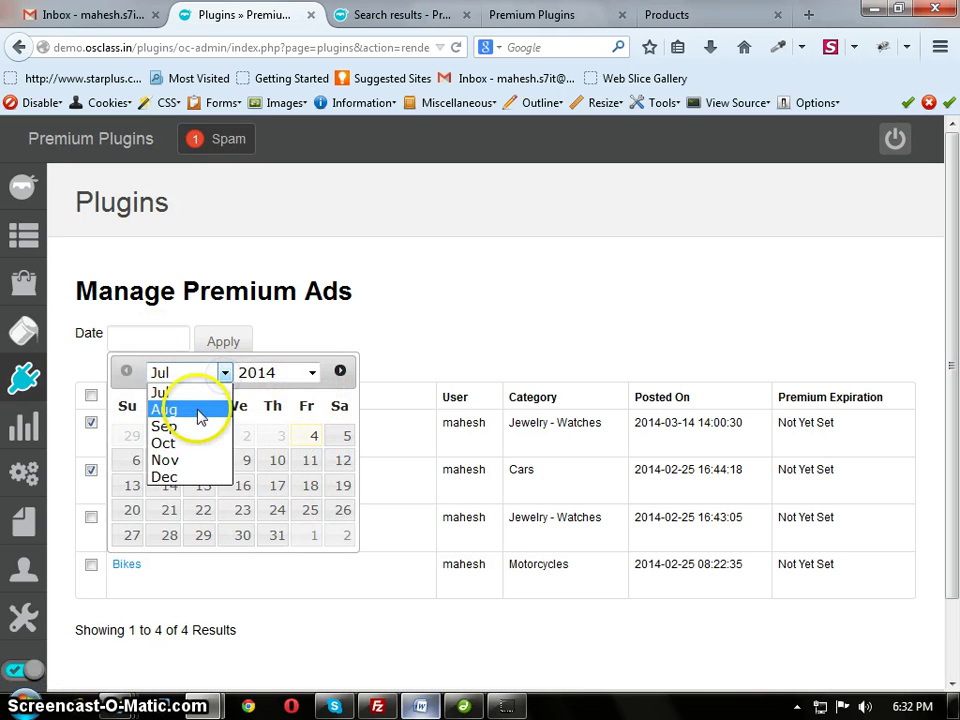
left_click(200, 416)
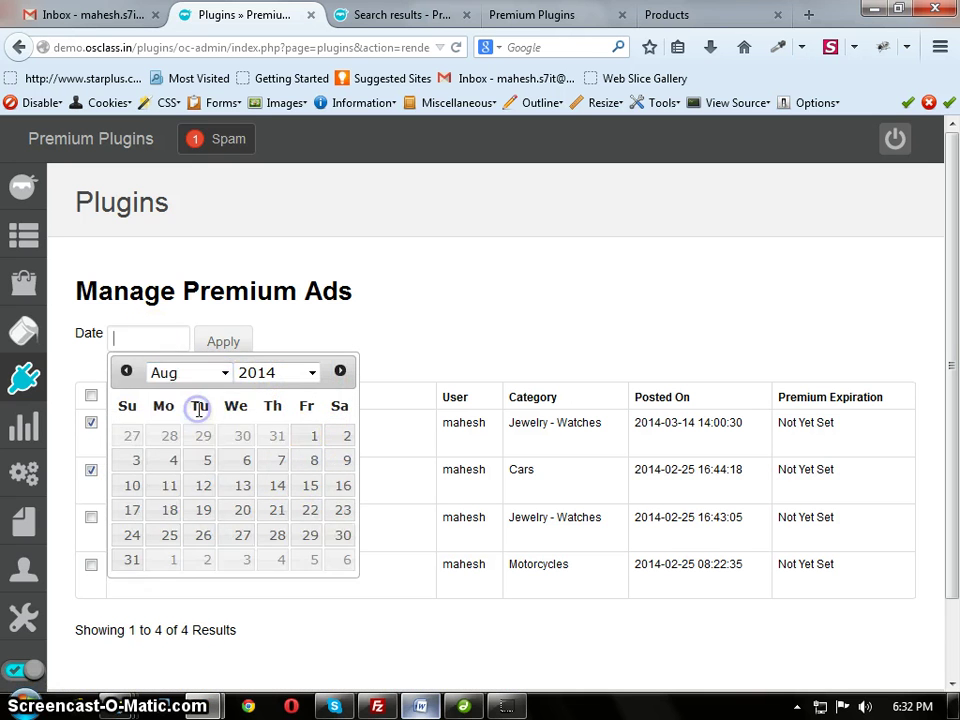
left_click(244, 513)
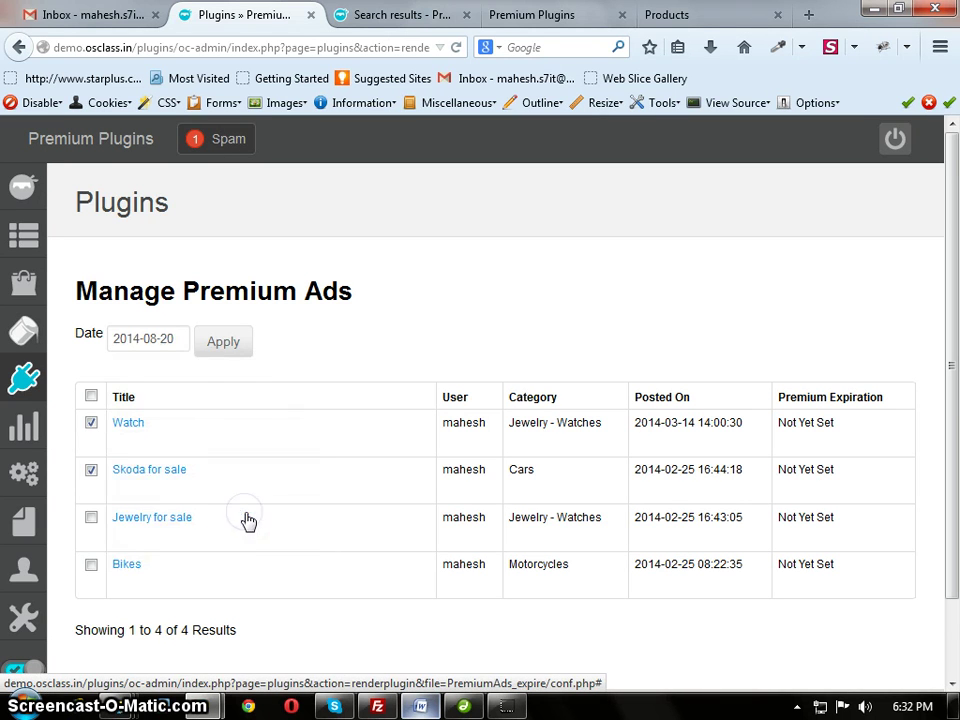
left_click(228, 345)
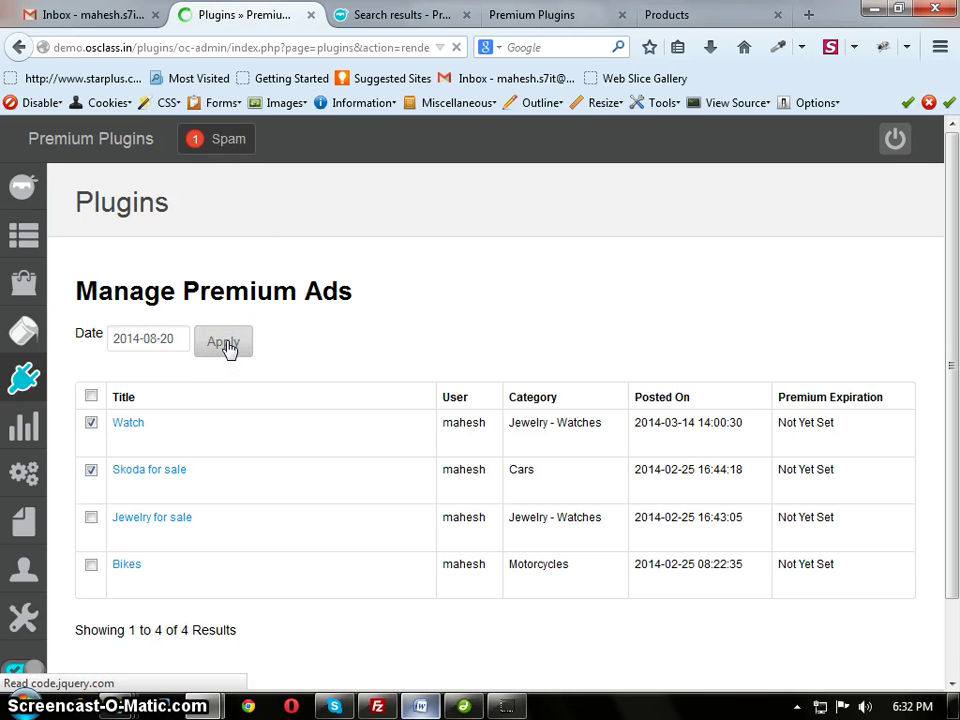
left_click(898, 266)
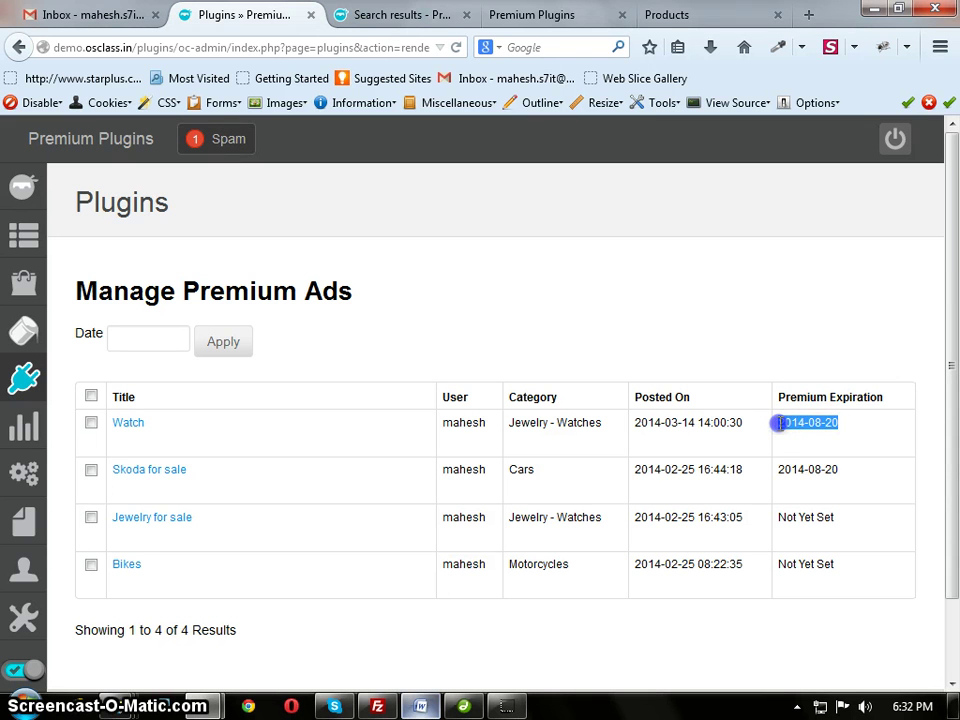
left_click(843, 473)
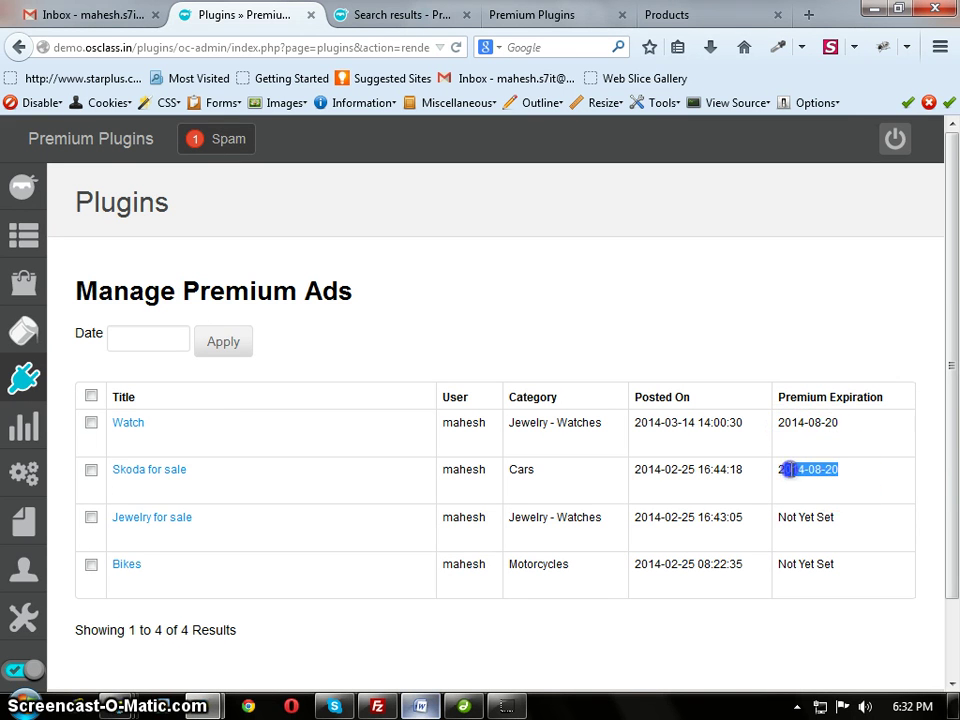
left_click(793, 500)
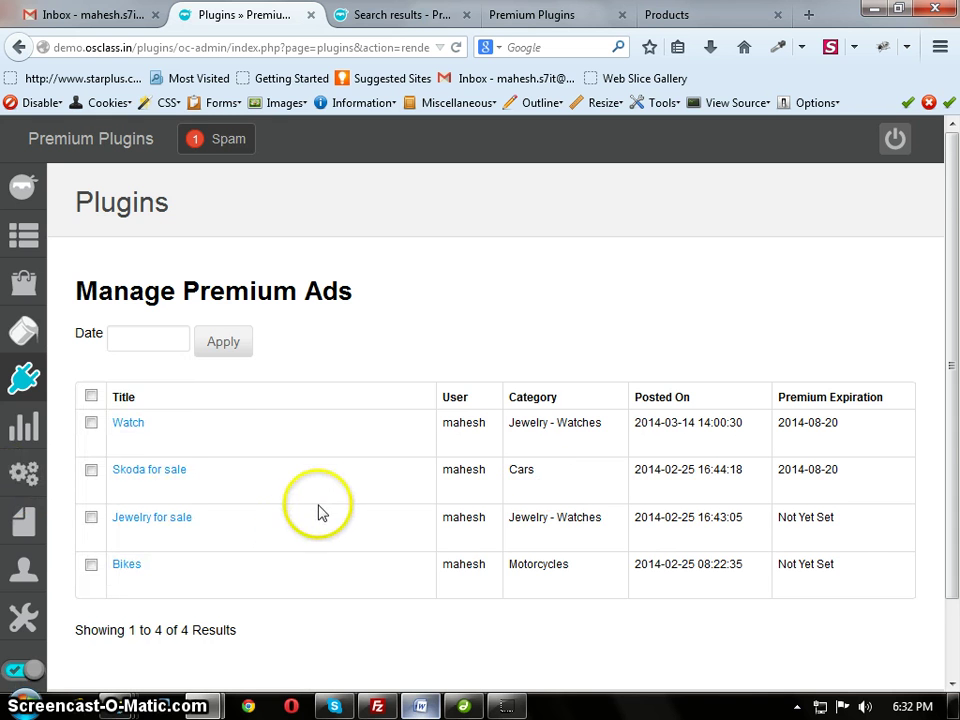
scroll(318, 508, "down", 2)
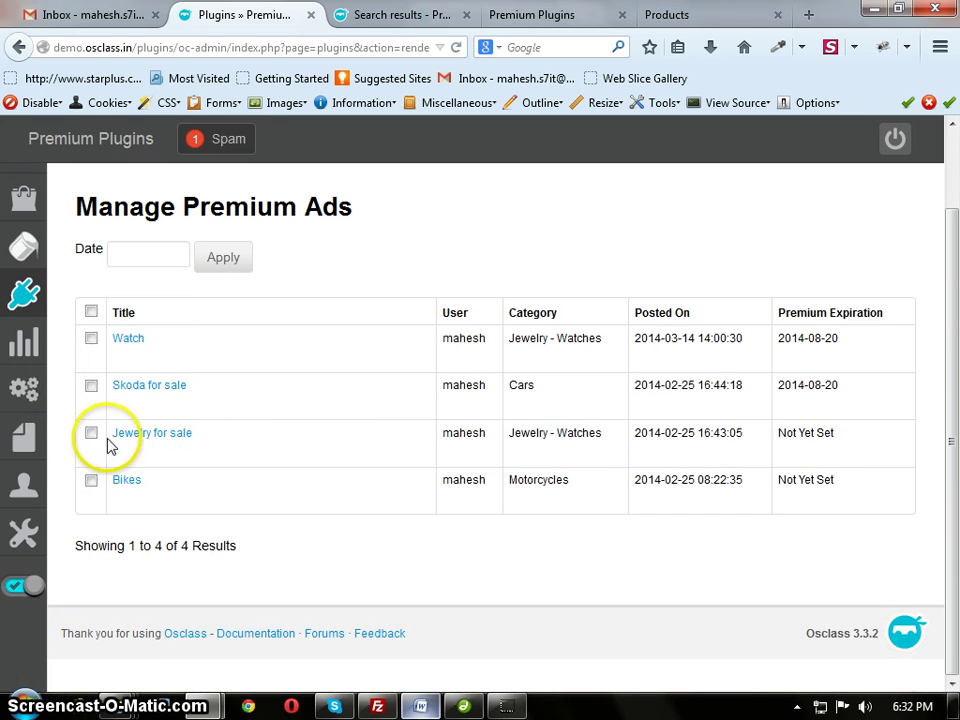
Step: Examine the Jewelry for sale and Bikes entries in the premium ads list
left_click(129, 446)
mouse_move(155, 472)
left_mouse_down()
mouse_move(162, 478)
mouse_move(154, 457)
left_mouse_up()
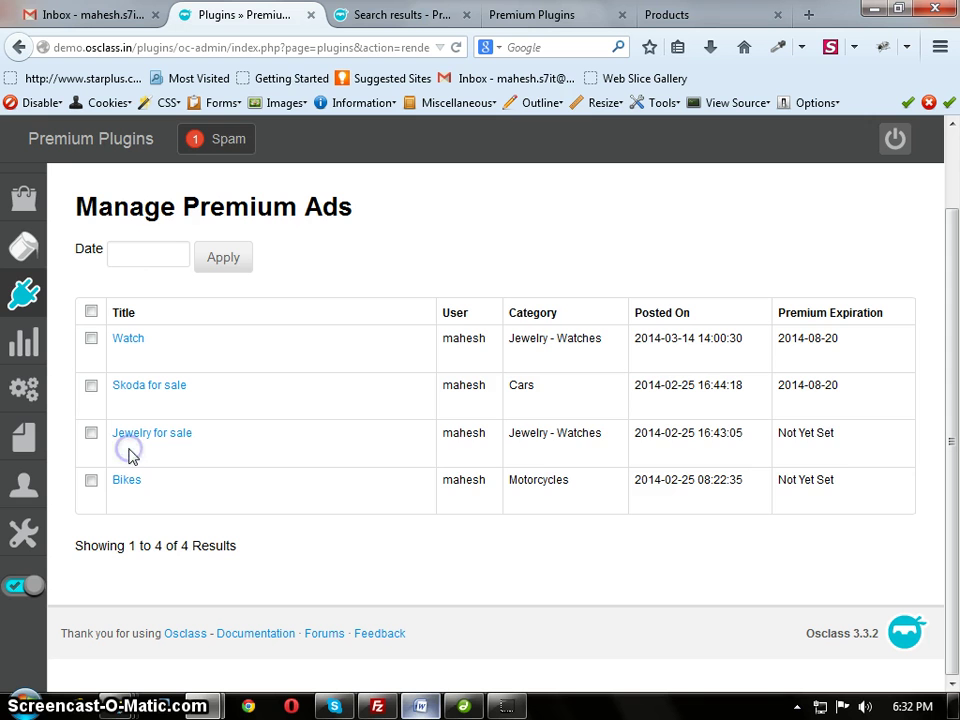
mouse_move(147, 480)
left_mouse_down()
mouse_move(159, 497)
mouse_move(159, 487)
left_mouse_up()
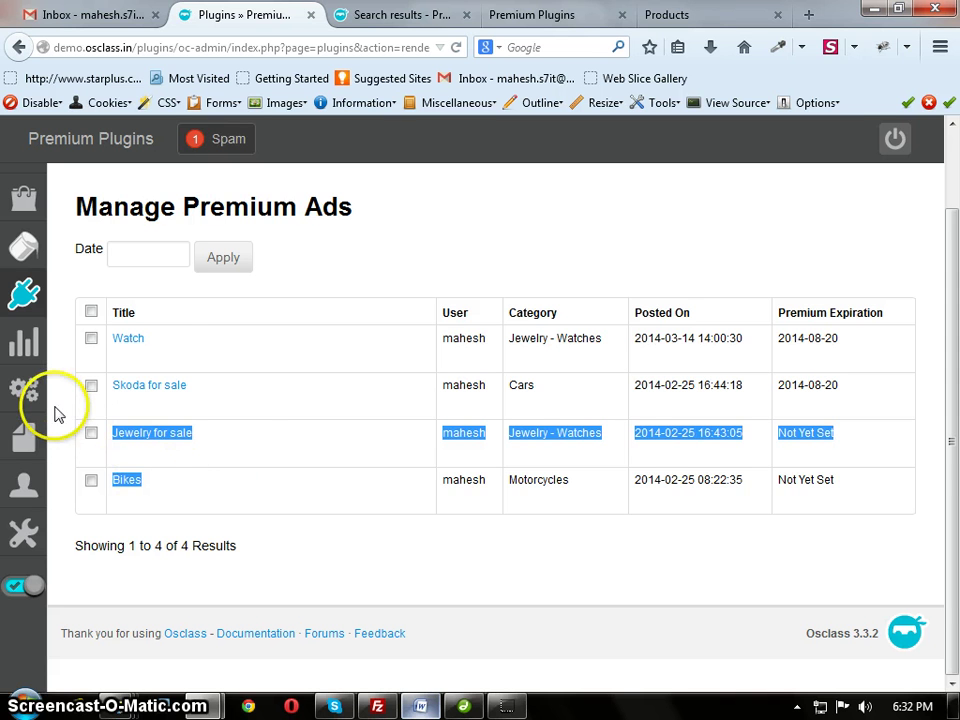
Step: Open the plugin's Set Default Expiration Days page and check the default number of days
mouse_move(21, 296)
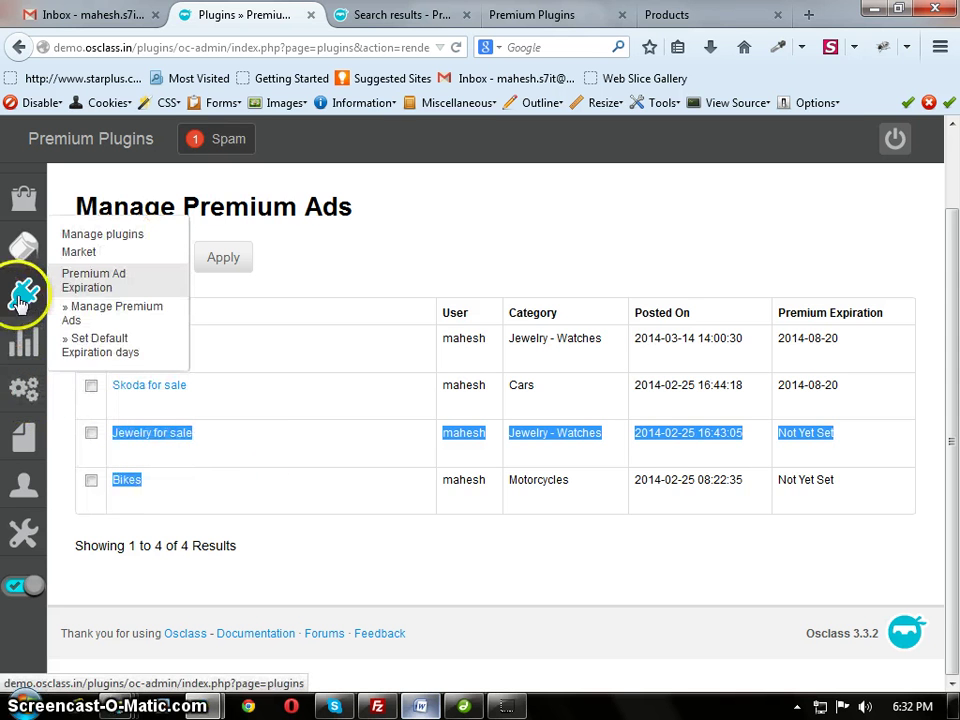
left_click(93, 345)
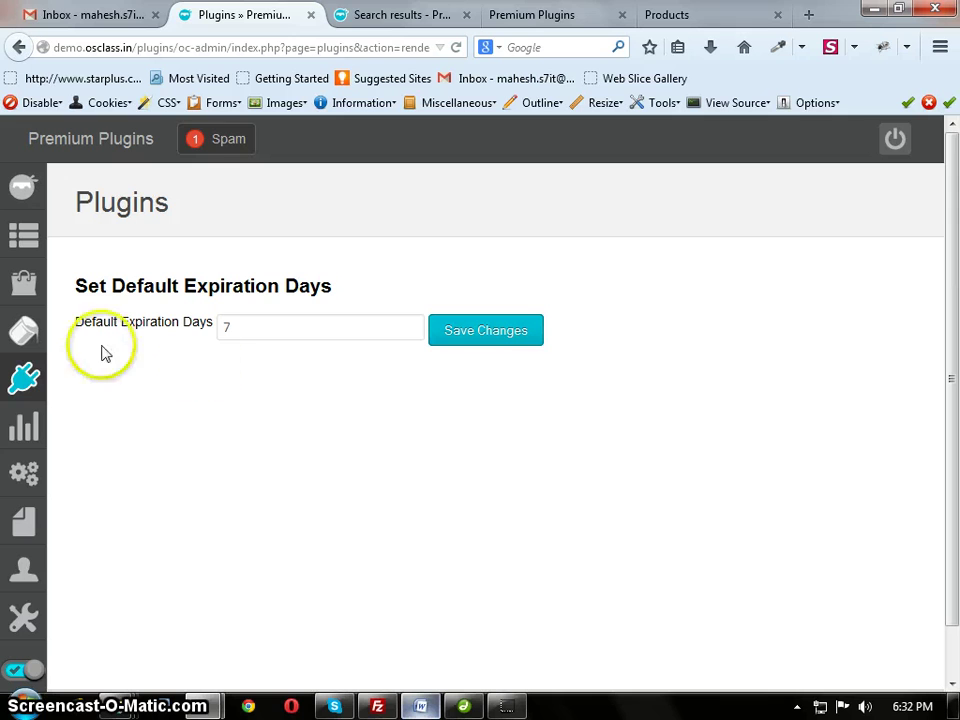
left_click(250, 333)
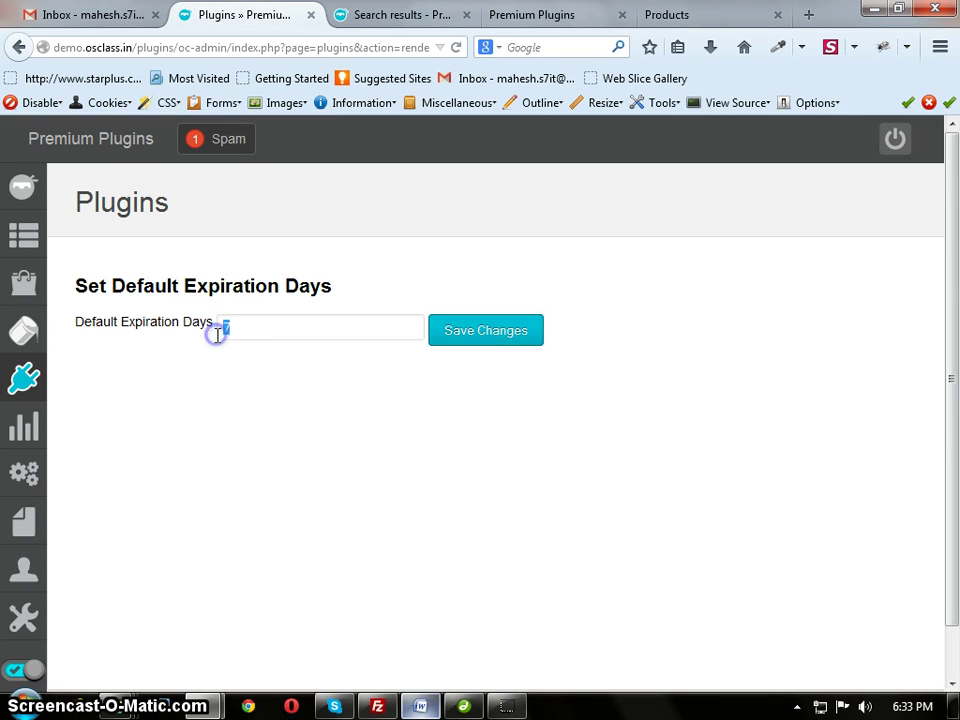
left_click(259, 392)
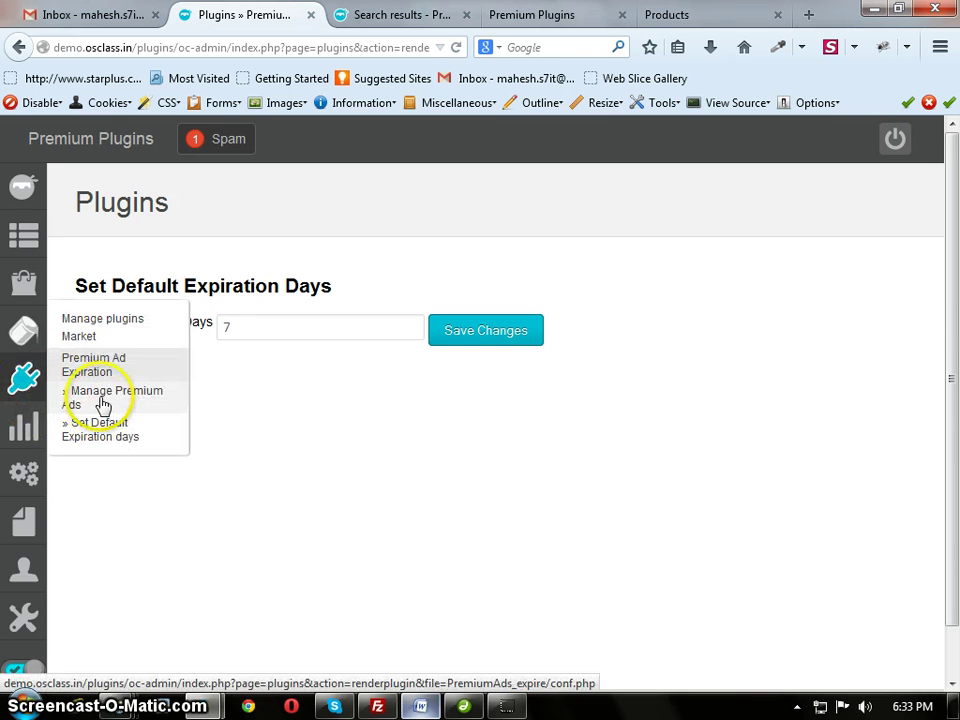
Step: Return to the Manage Premium Ads page and compare the premium expiration entries of all four ads
left_click(71, 401)
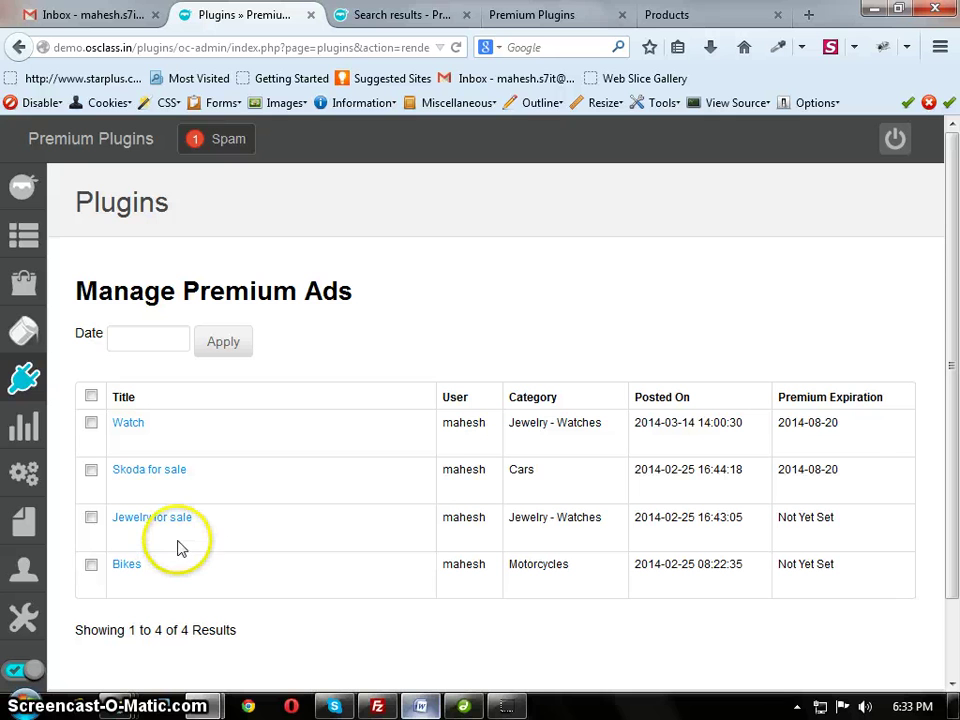
triple_click(851, 480)
left_click(843, 447)
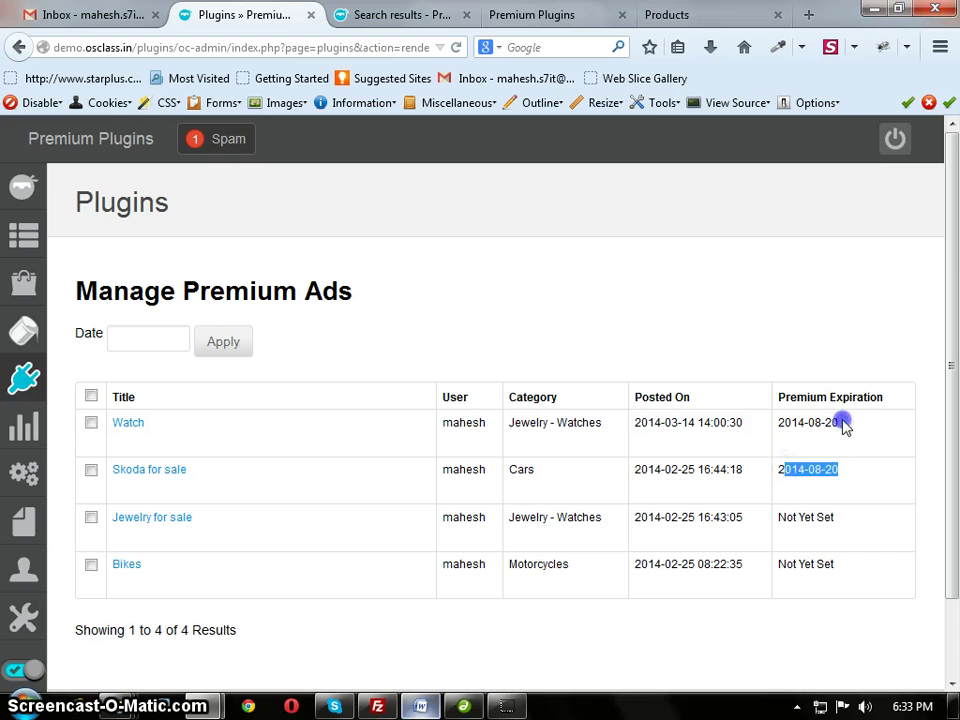
left_click_drag(845, 425, 780, 421)
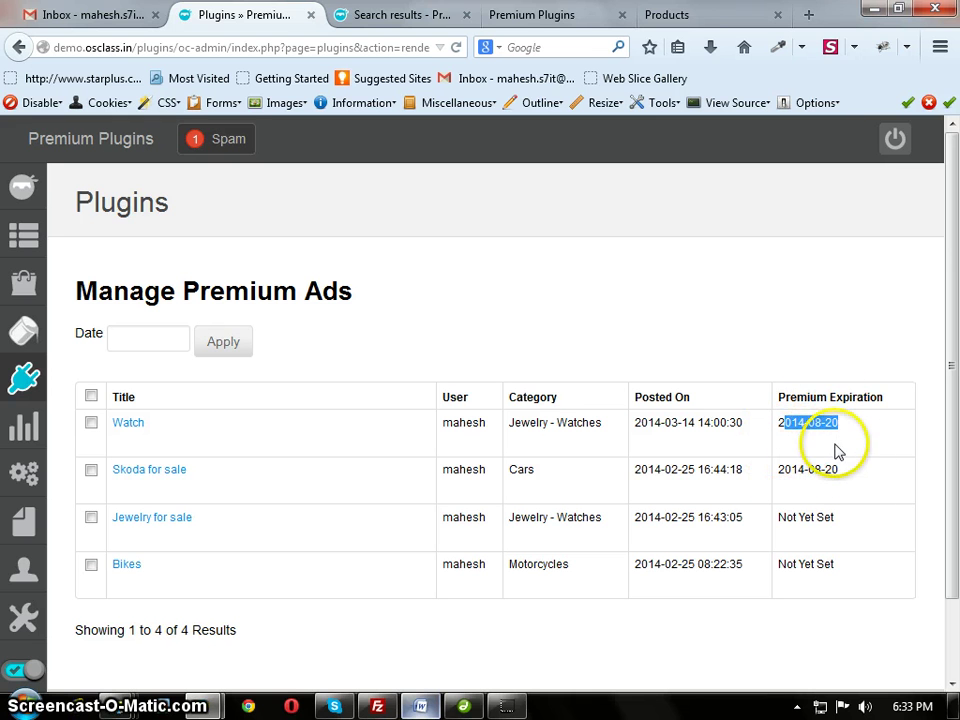
left_click(820, 517)
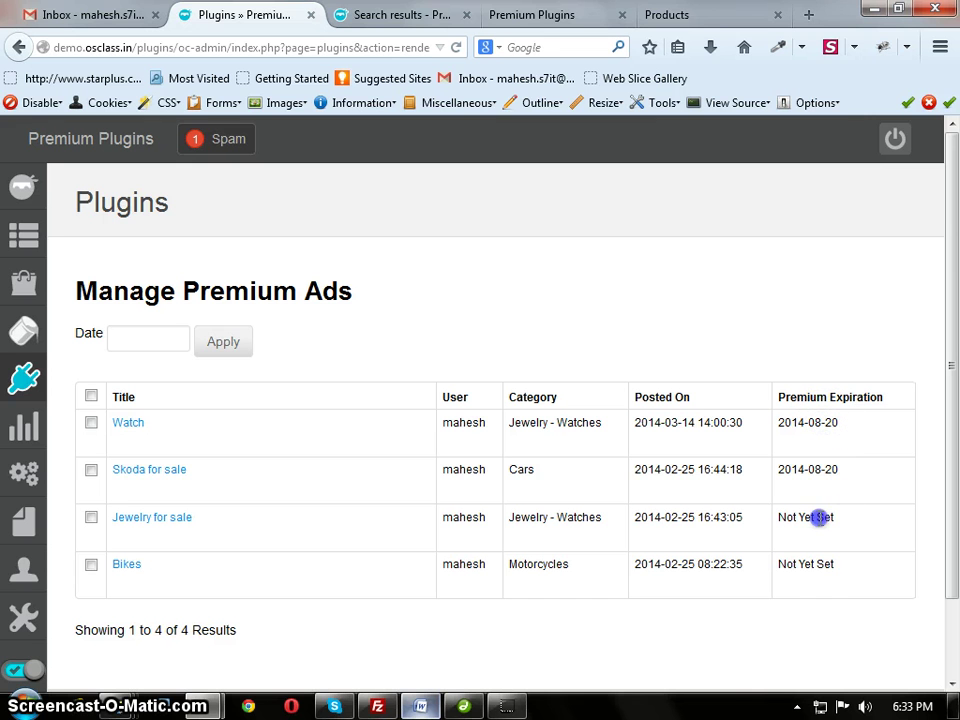
left_click(826, 564)
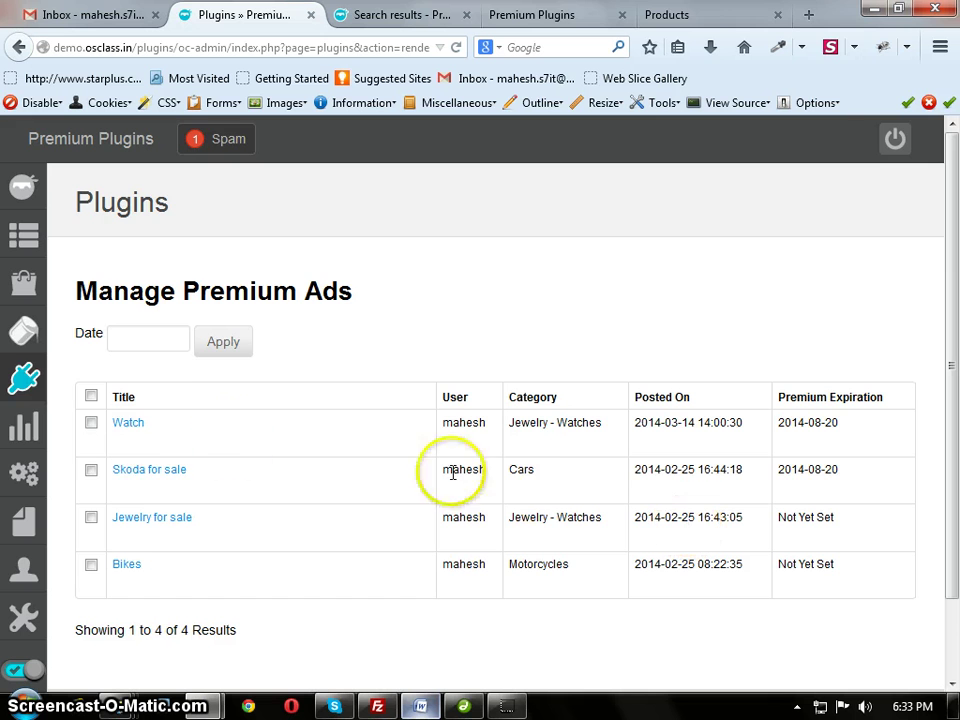
Step: Set the plugin's default expiration days to 20, save the change and dismiss the notice
mouse_move(22, 382)
left_click(68, 437)
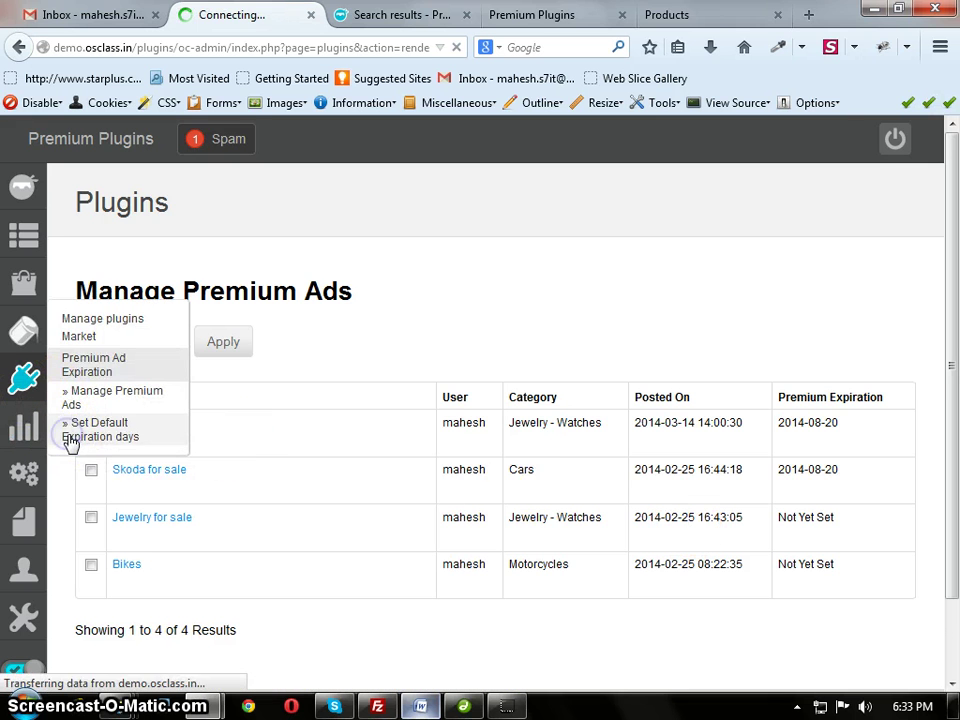
left_click(238, 334)
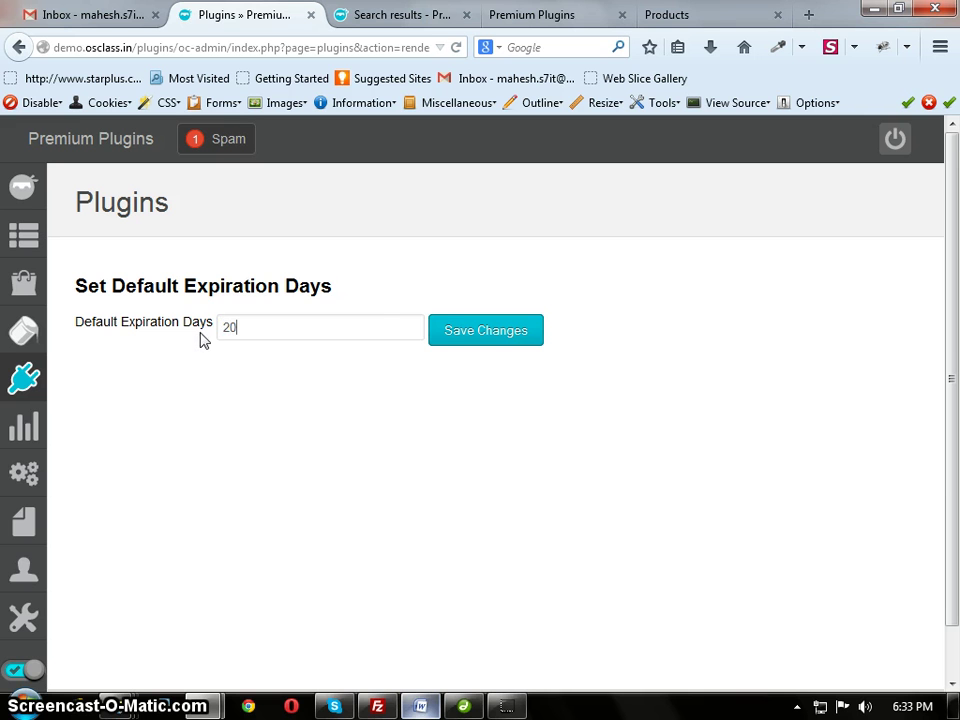
left_click(444, 335)
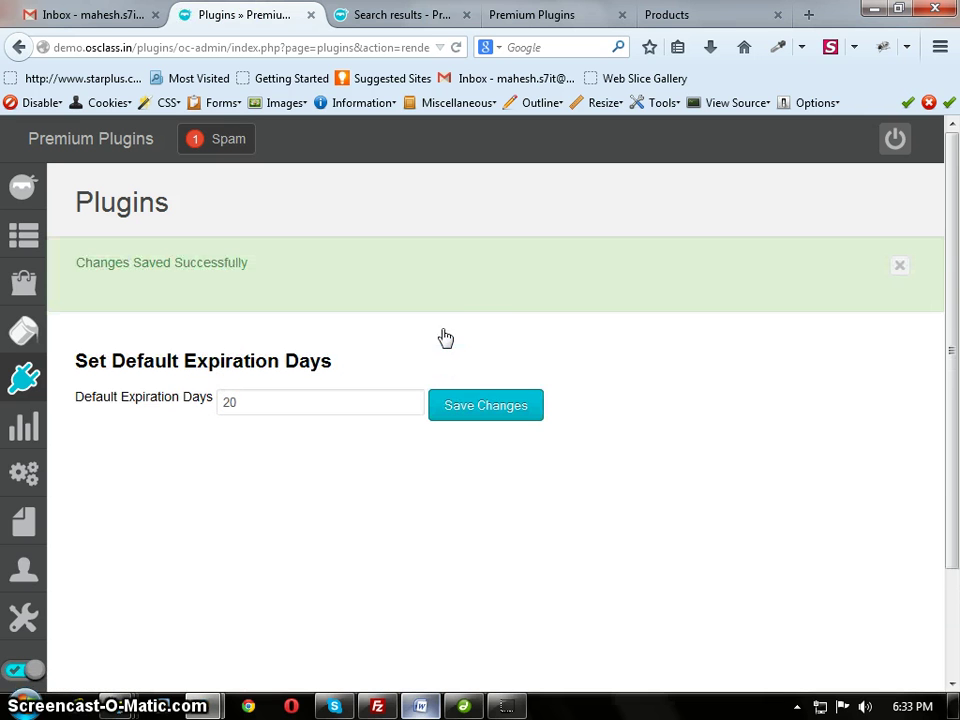
left_click(902, 264)
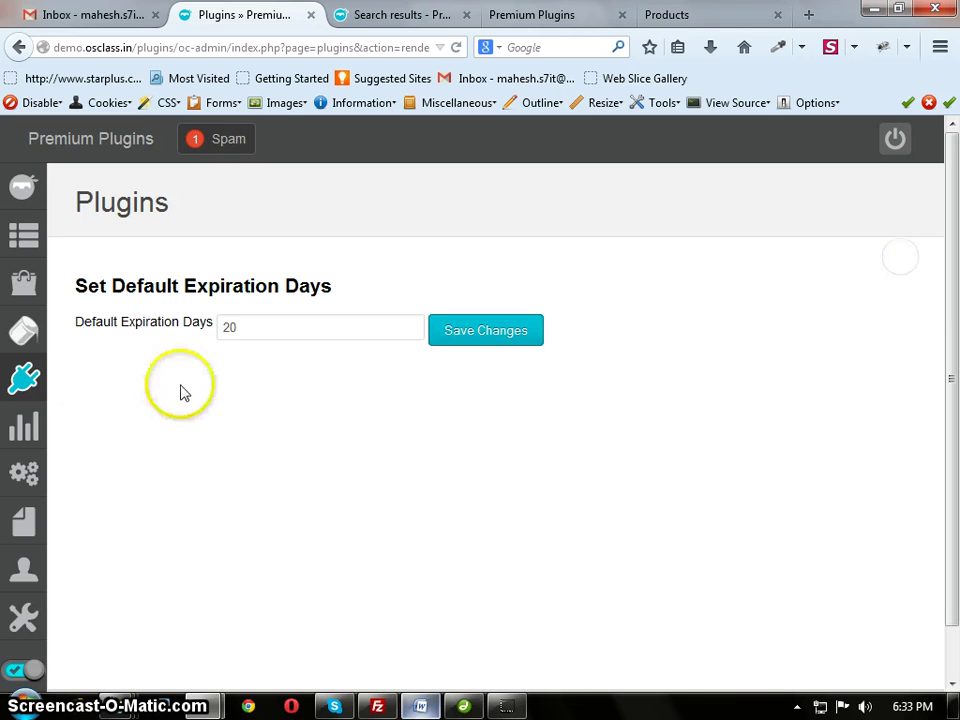
Step: Reopen the Manage Premium Ads page and review the ads list after the change of default expiration days
mouse_move(24, 380)
left_click(76, 400)
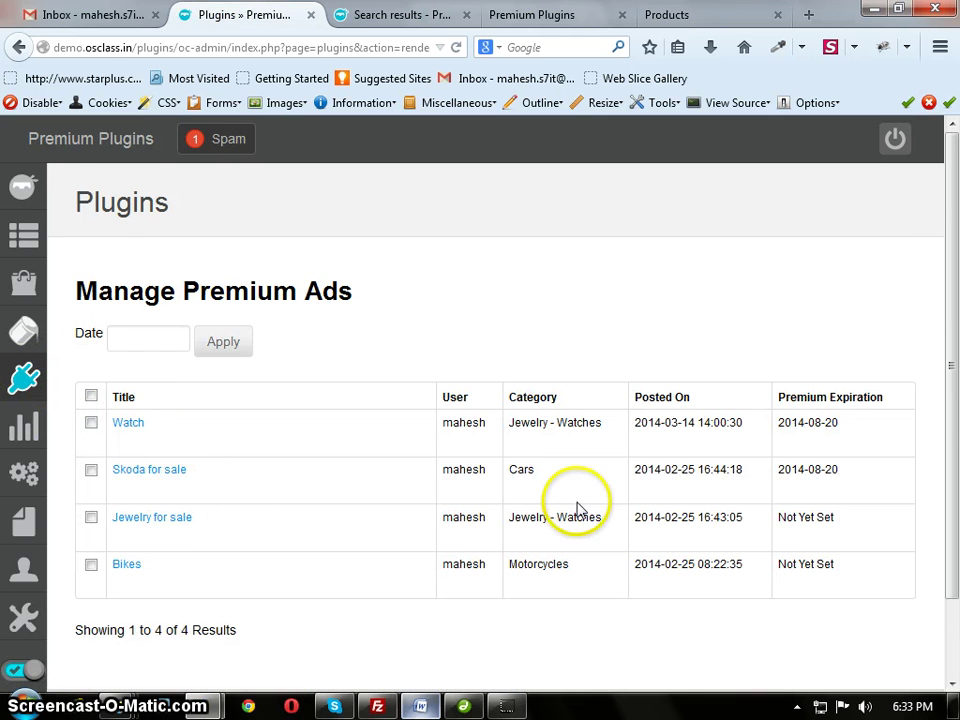
scroll(579, 510, "down", 2)
scroll(568, 521, "up", 2)
scroll(440, 480, "down", 1)
scroll(306, 461, "down", 2)
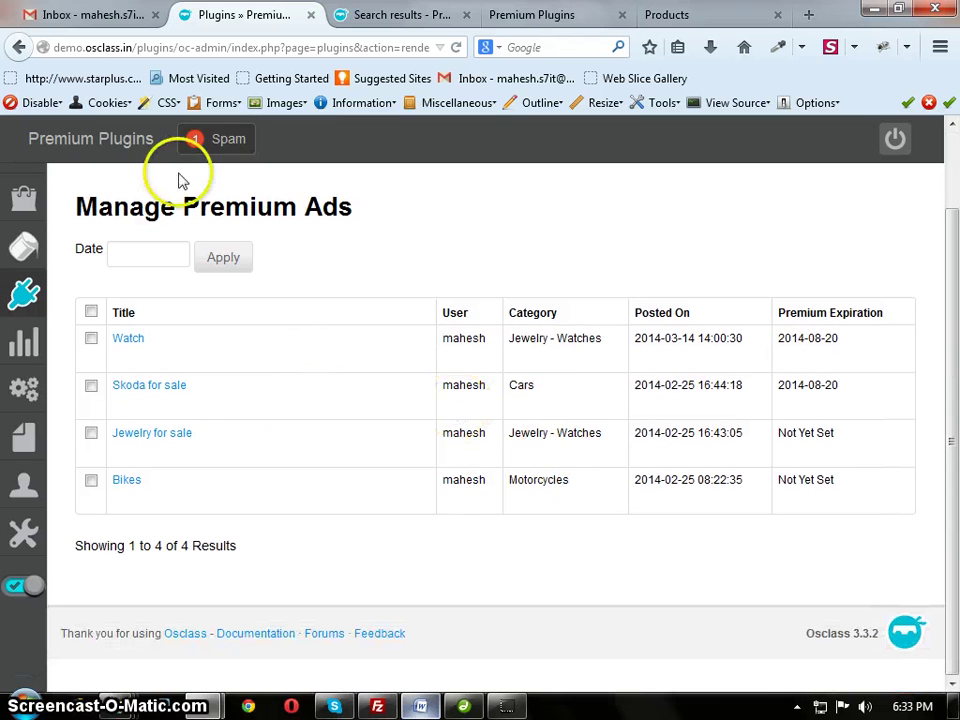